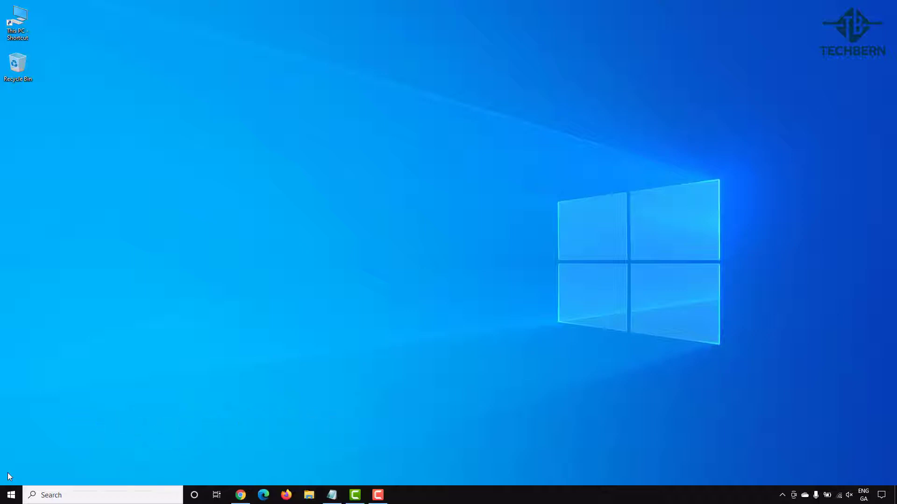
Search Windows for storage settings and open the Storage settings page
click(52, 495)
text(s)
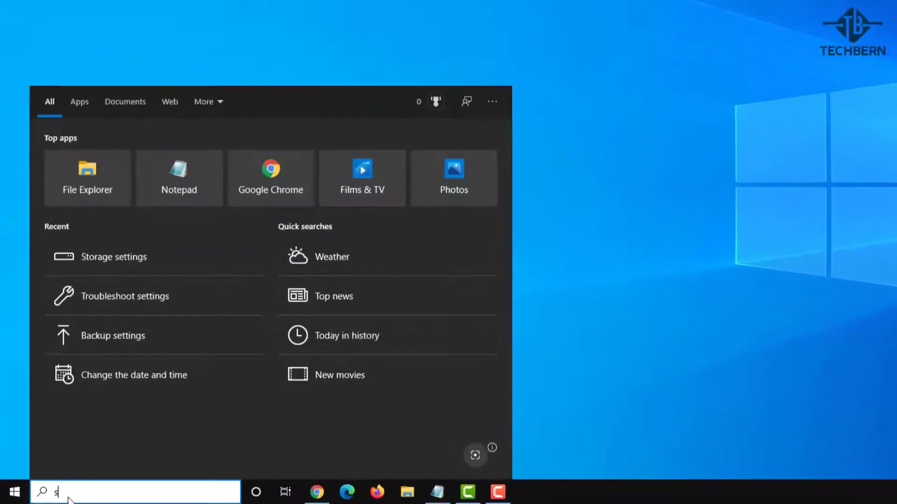
text(torage se)
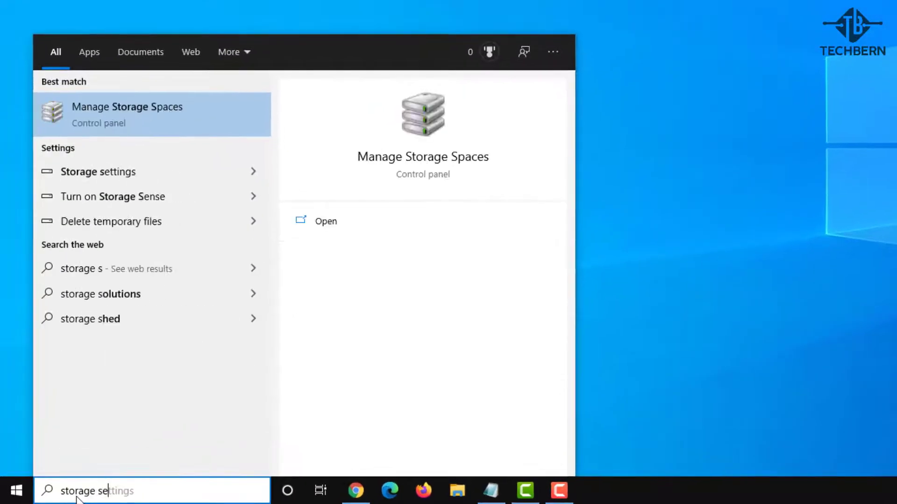
text(ttings)
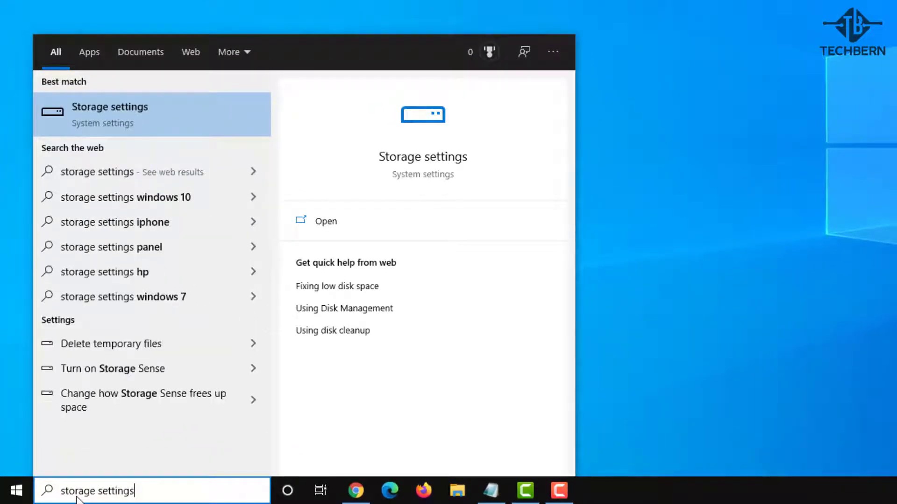
click(161, 118)
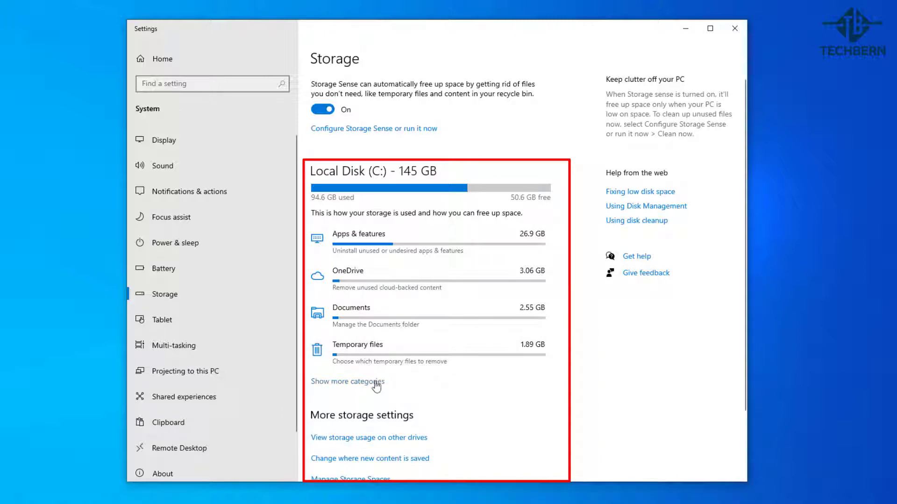
Show all storage categories for Local Disk (C:) and review how much space each one uses
click(377, 383)
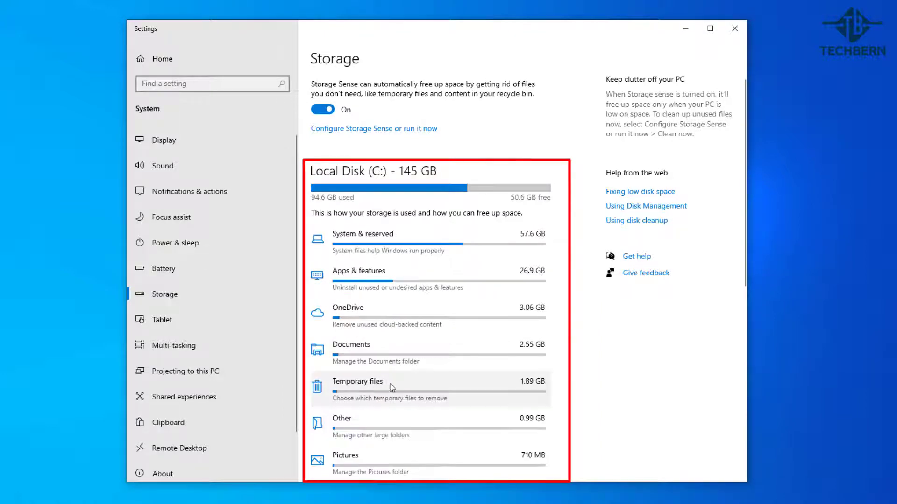
scroll(565, 389, down, 5)
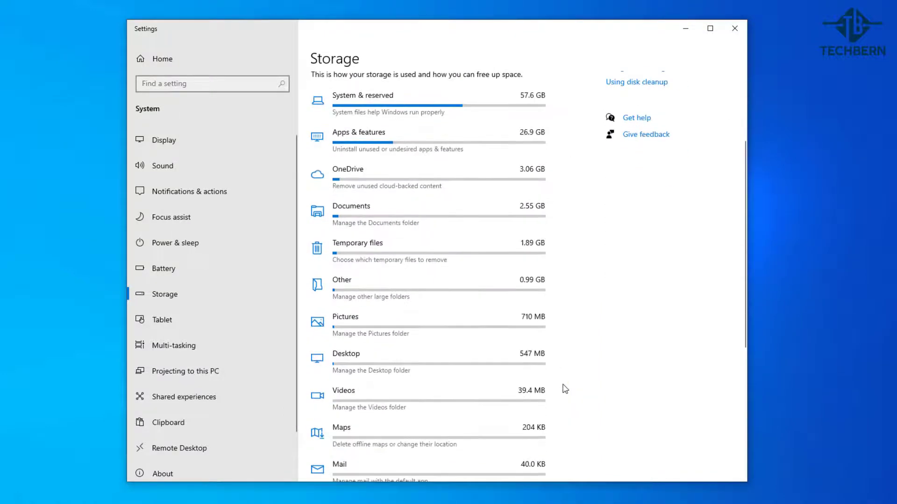
scroll(565, 389, up, 1)
scroll(565, 389, up, 5)
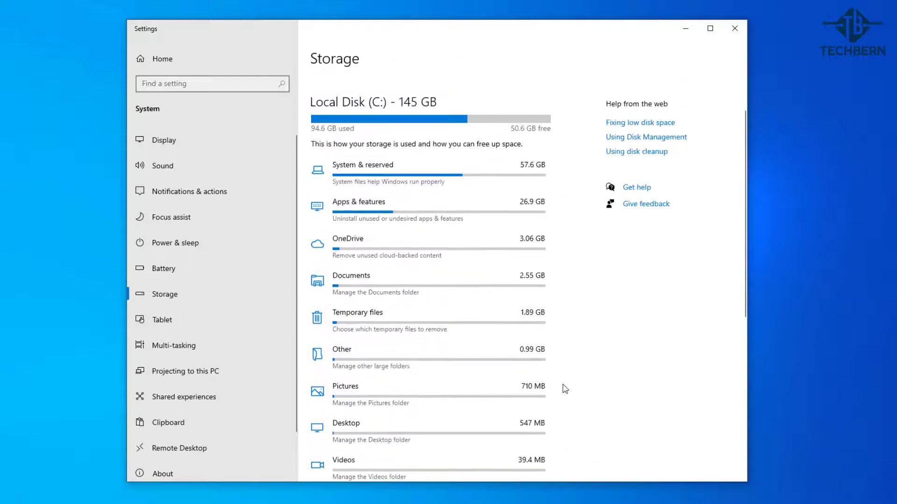
Open the Temporary files category, review the file types that can be removed, and return to the Storage page
click(555, 378)
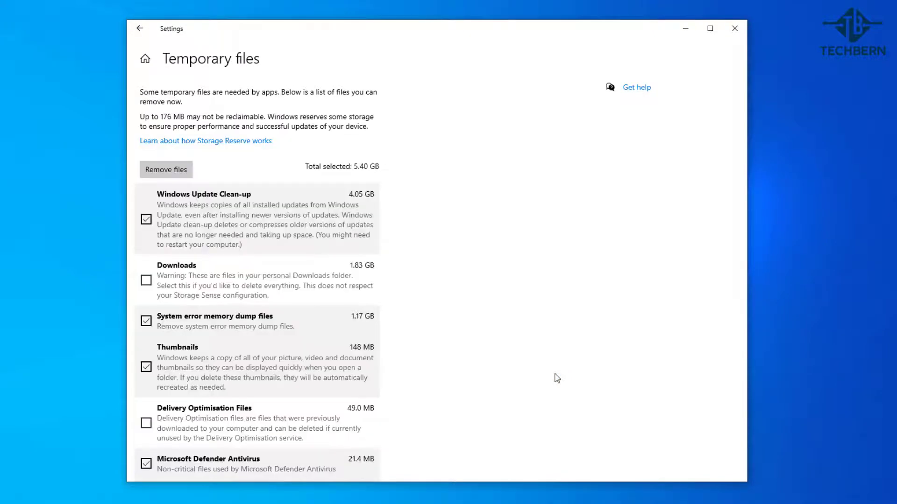
scroll(557, 378, down, 7)
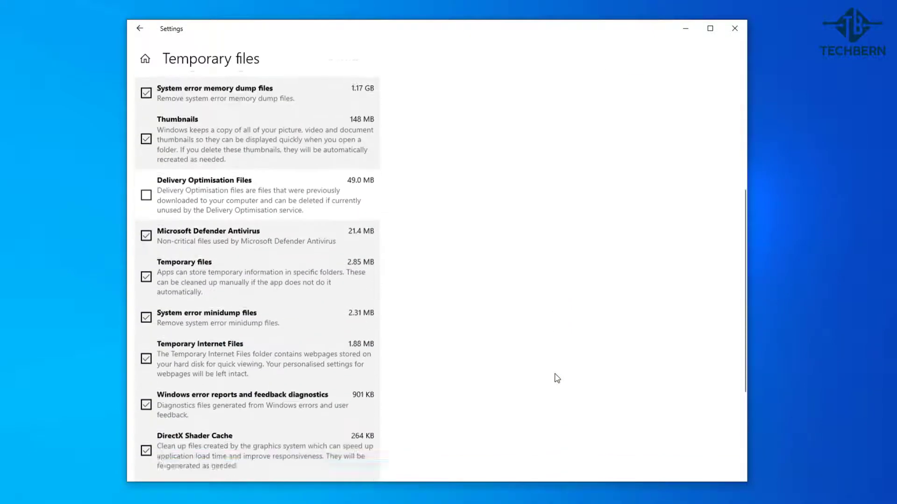
scroll(556, 379, down, 1)
scroll(556, 378, up, 4)
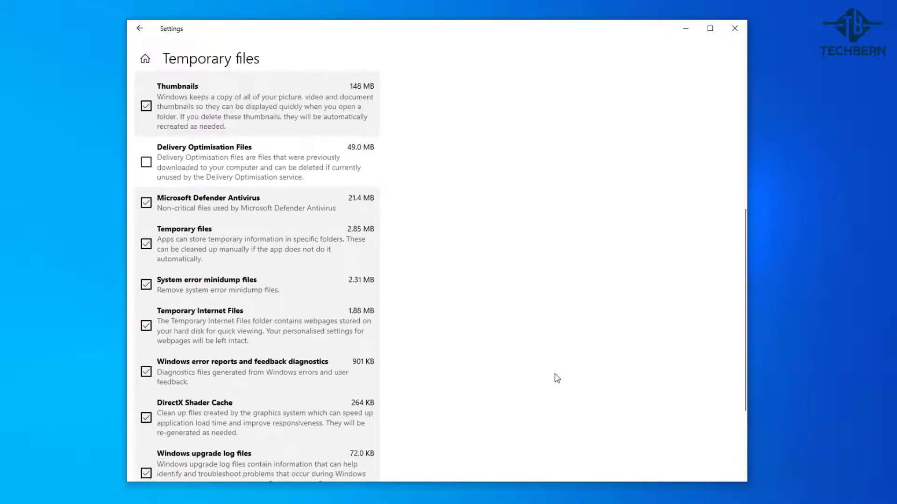
scroll(557, 379, up, 4)
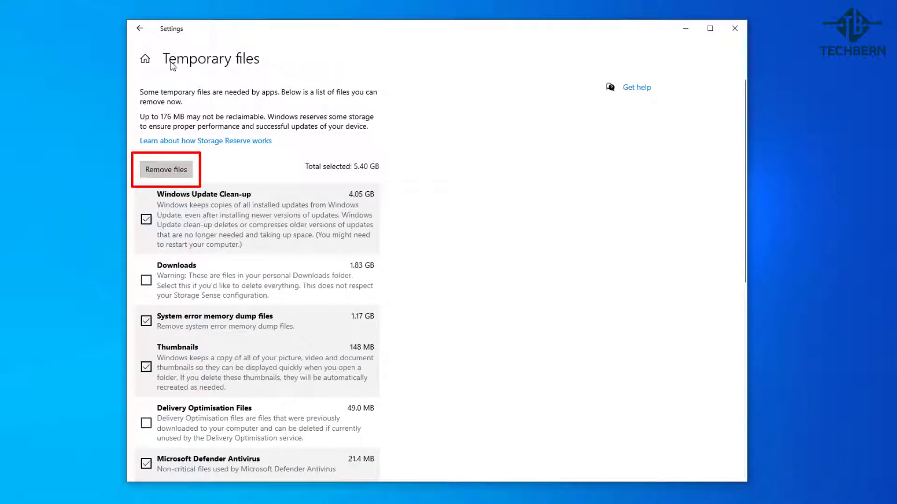
click(147, 31)
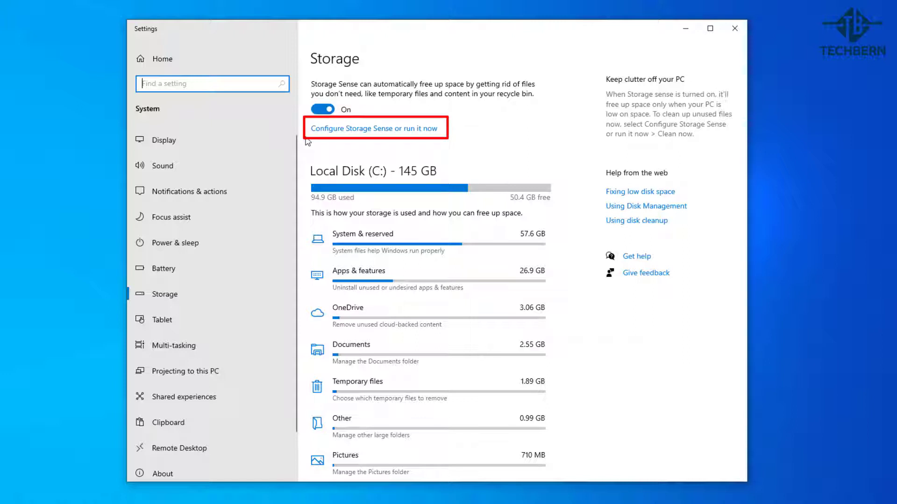
Open the Storage Sense configuration and review the options for how often it runs
click(344, 131)
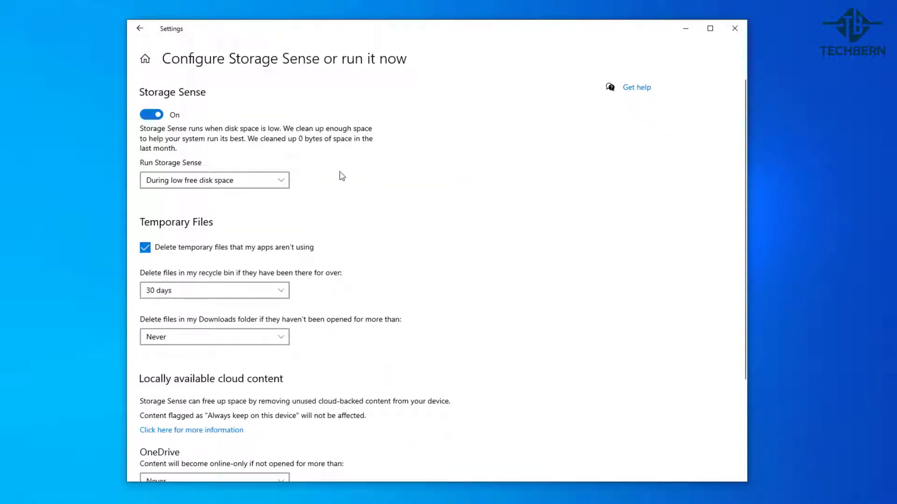
click(286, 183)
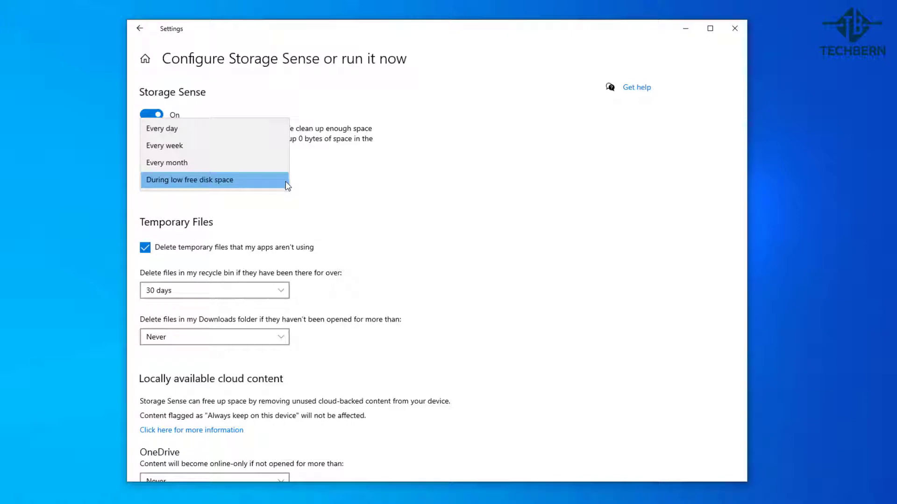
click(300, 189)
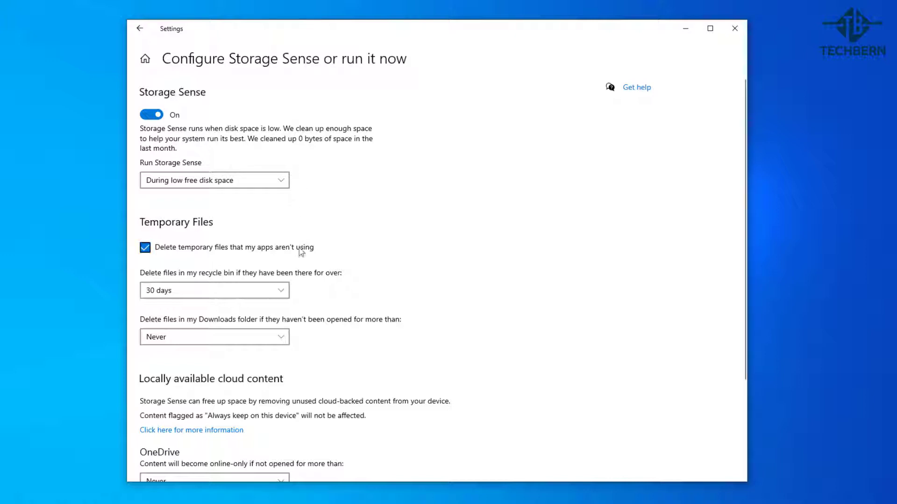
Review the deletion periods available for recycle bin files and for unopened files in the Downloads folder
click(286, 293)
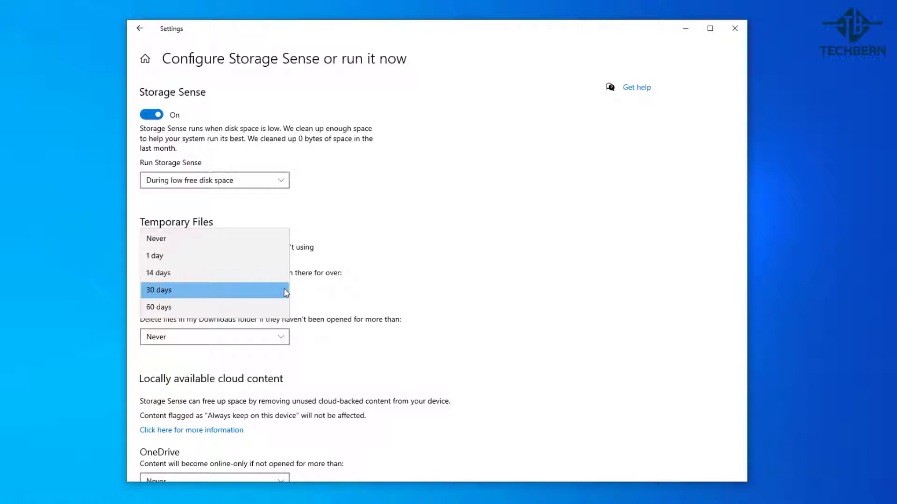
click(286, 290)
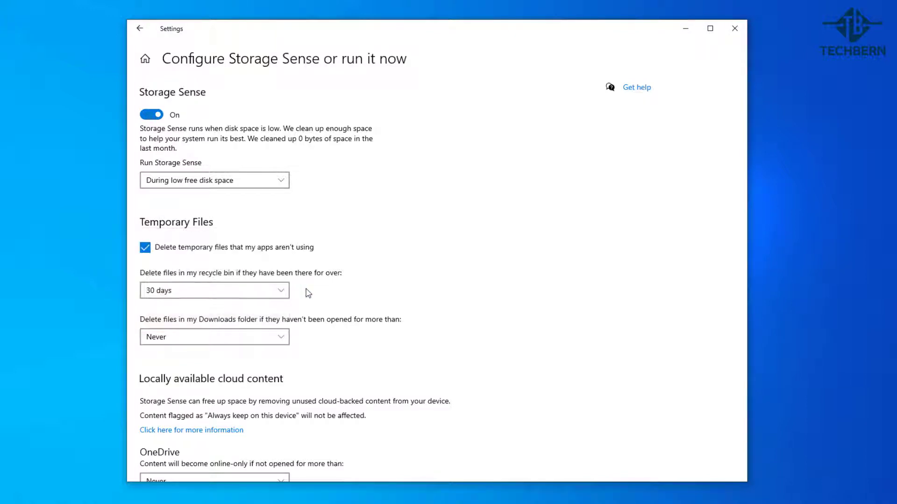
click(285, 336)
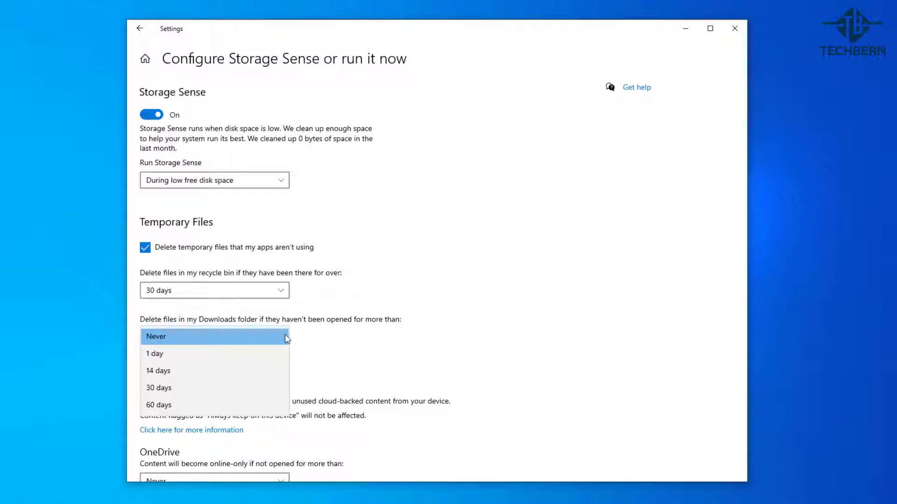
click(299, 338)
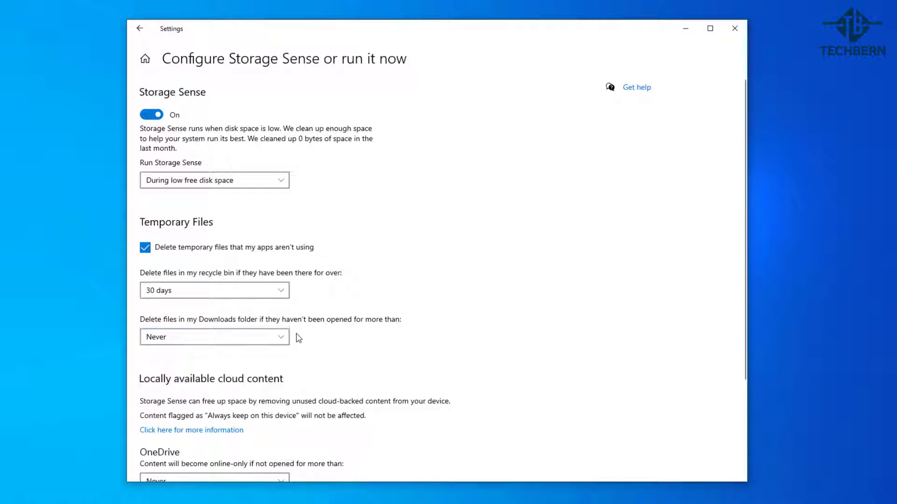
Run an immediate Storage Sense clean-up using the settings on this page
scroll(297, 336, down, 1)
scroll(297, 336, down, 1)
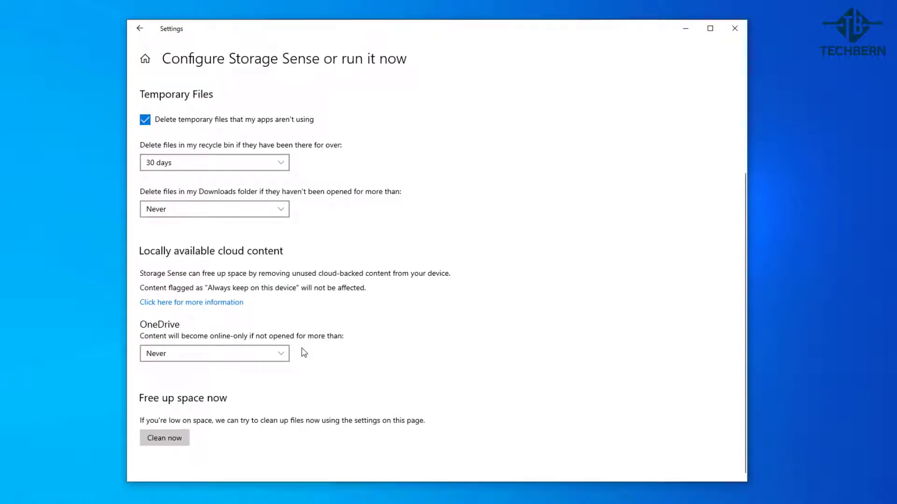
click(178, 438)
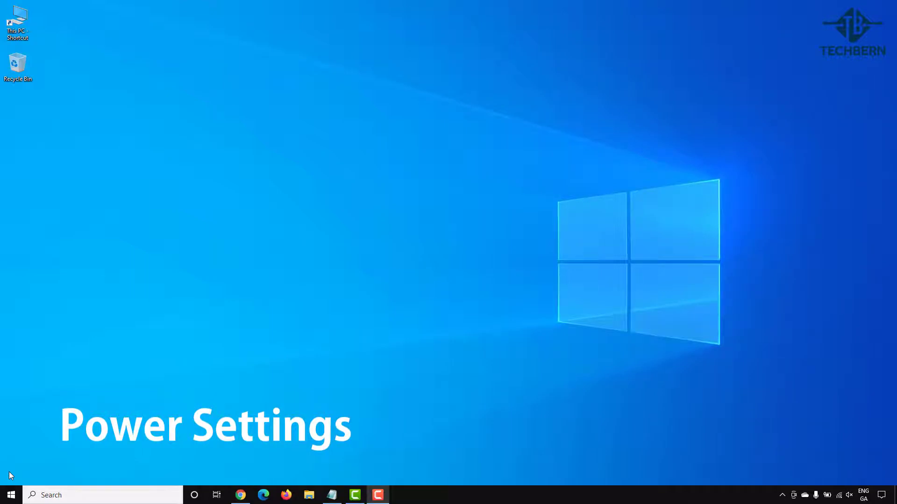
Search Windows for Control Panel and open its Power Options
click(58, 496)
text(d)
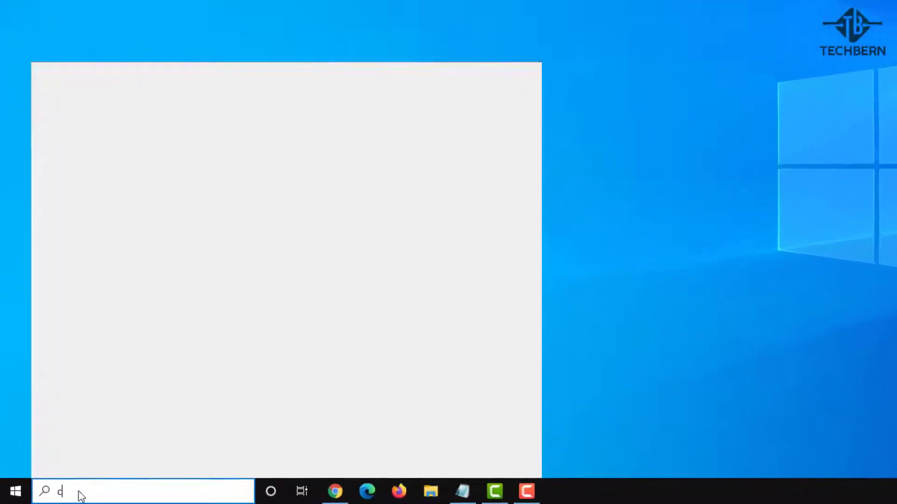
text(ontrol panel)
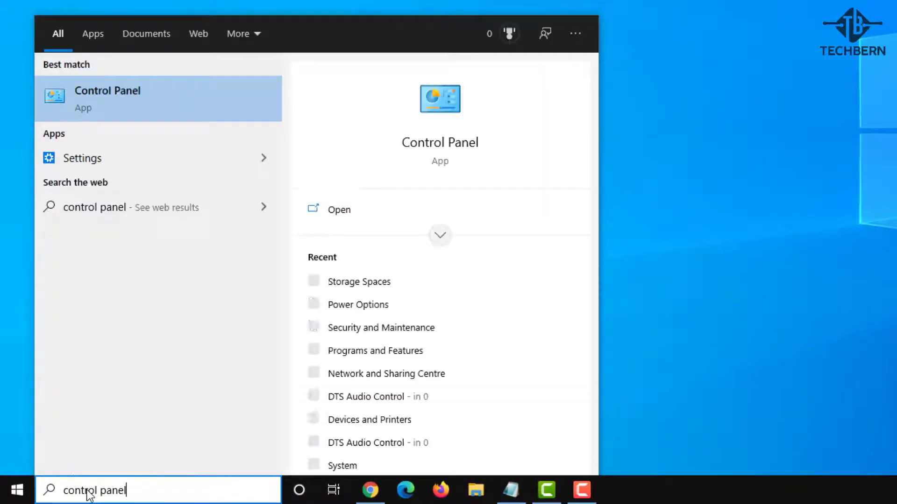
click(158, 96)
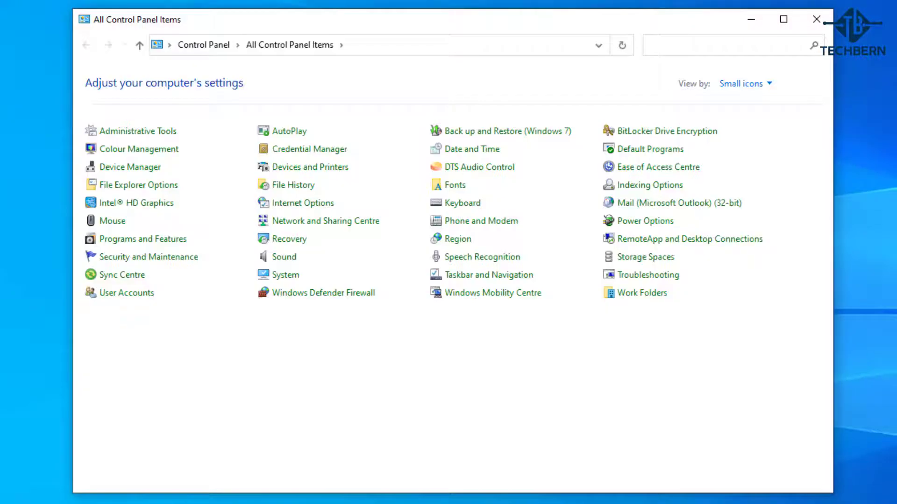
click(632, 222)
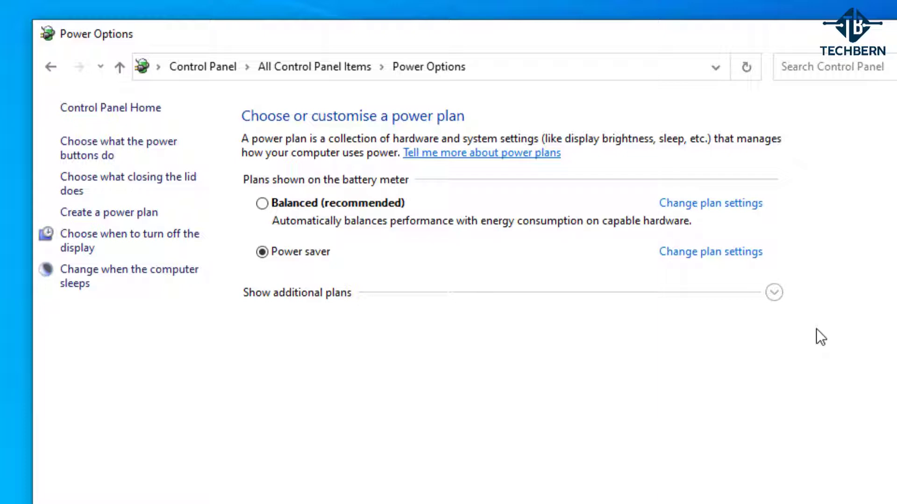
Show the additional power plans and activate the High Performance plan
click(777, 294)
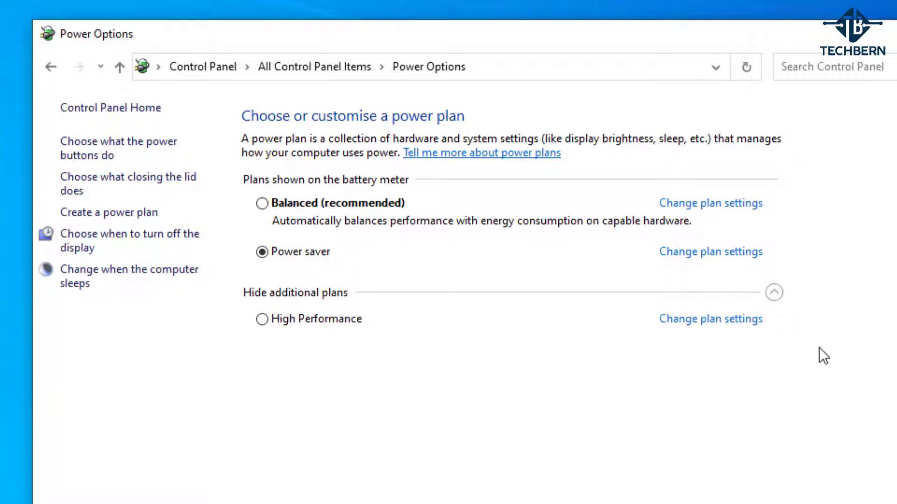
click(261, 204)
click(263, 319)
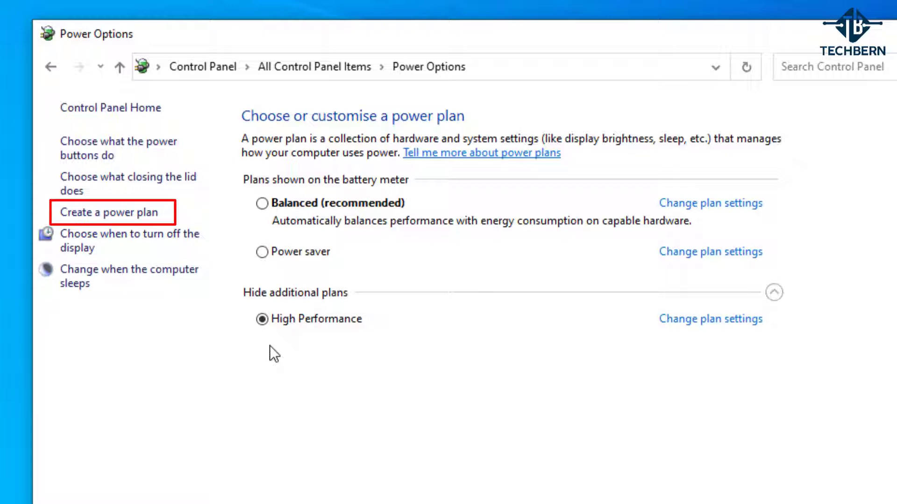
Start a new power plan based on High performance and name it "High performance"
click(156, 214)
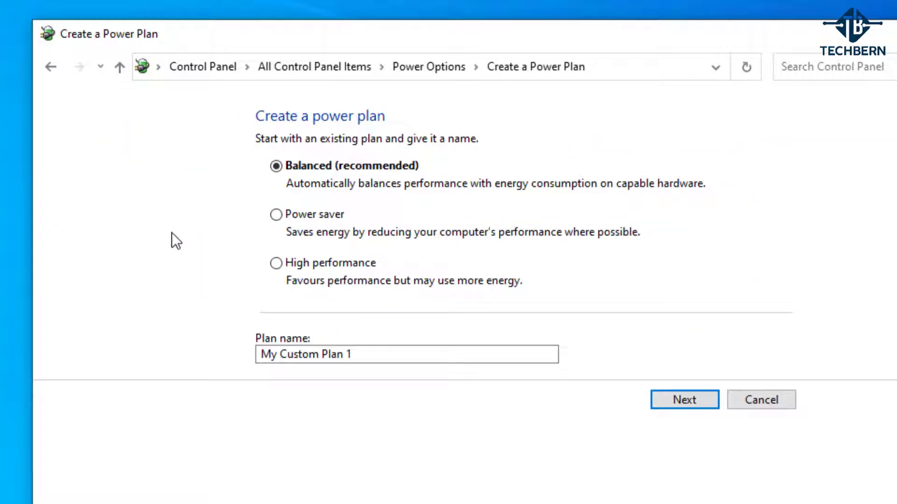
click(275, 263)
click(263, 354)
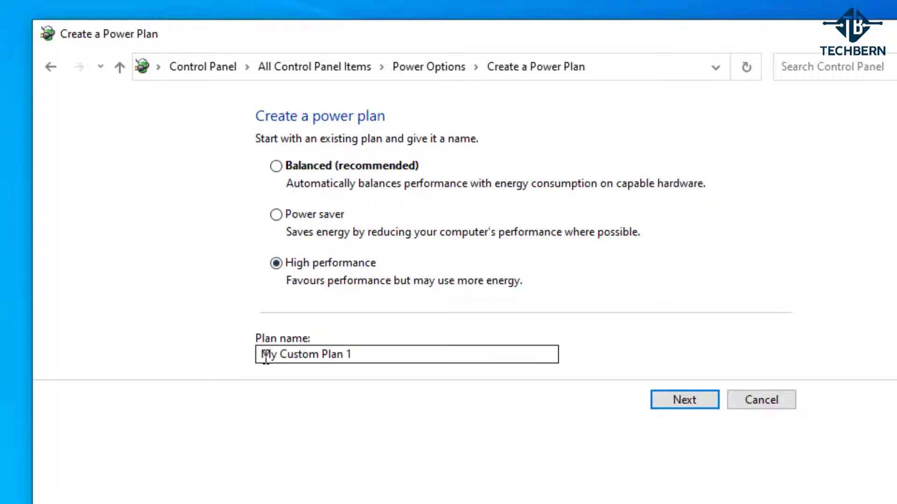
key(ctrl+a)
text(High performance)
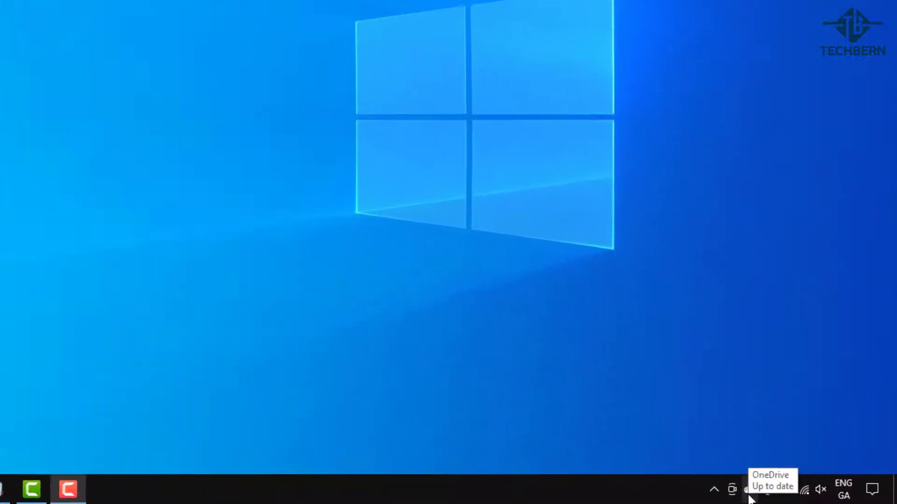
Pause OneDrive syncing for 2 hours
right_click(748, 498)
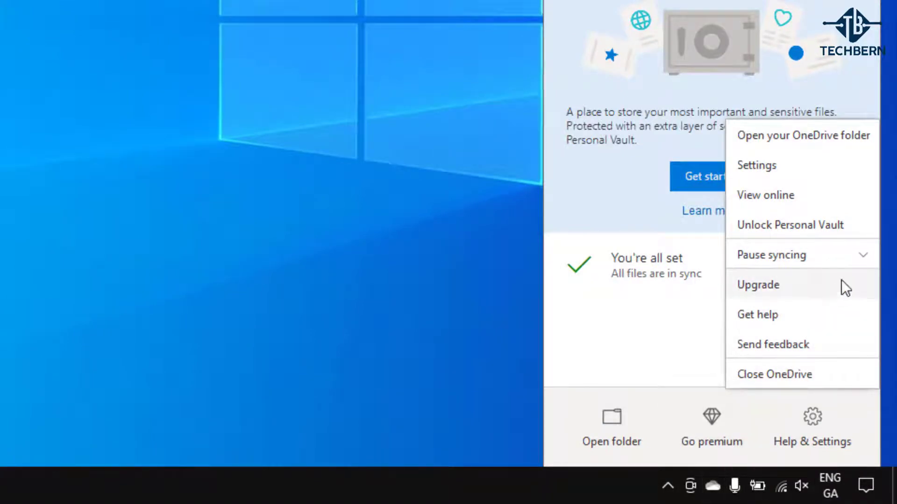
click(863, 256)
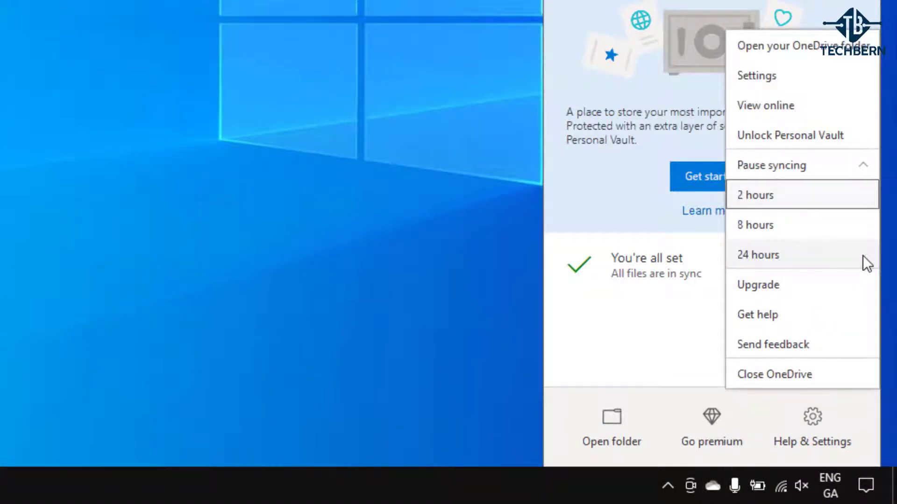
click(839, 195)
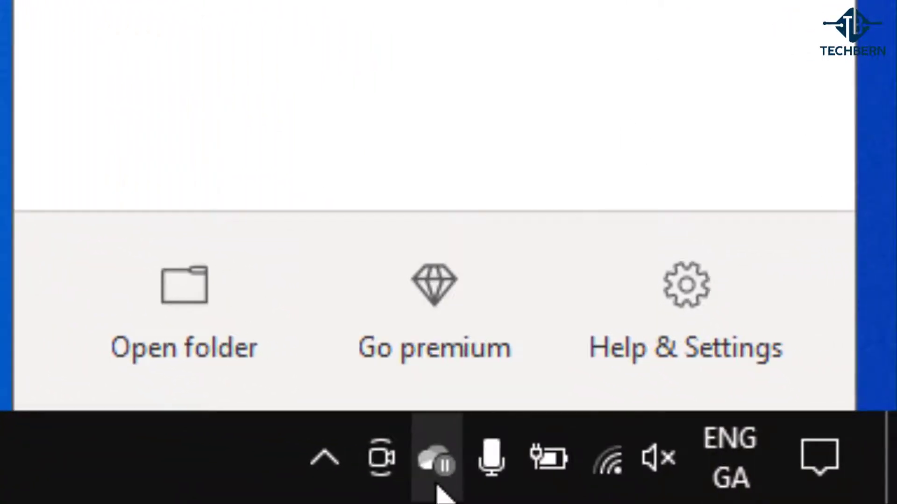
Resume the paused OneDrive syncing and close the OneDrive pane
click(439, 462)
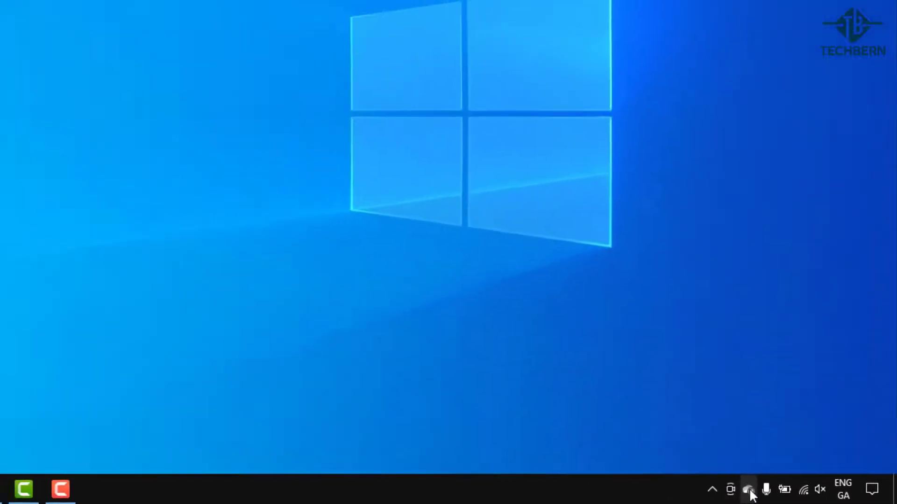
right_click(675, 482)
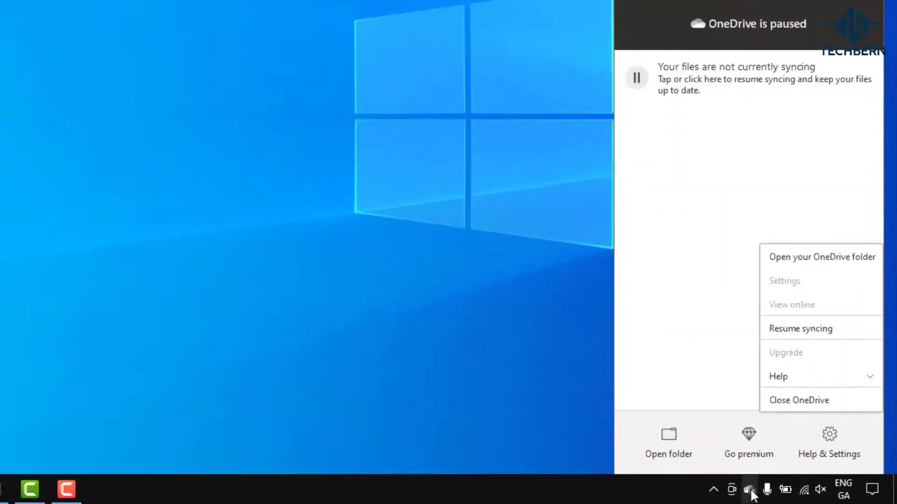
click(862, 329)
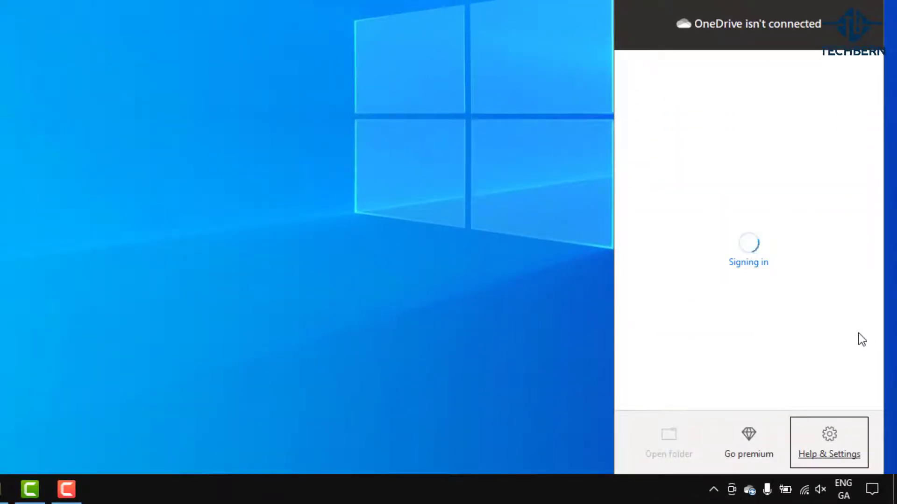
click(755, 492)
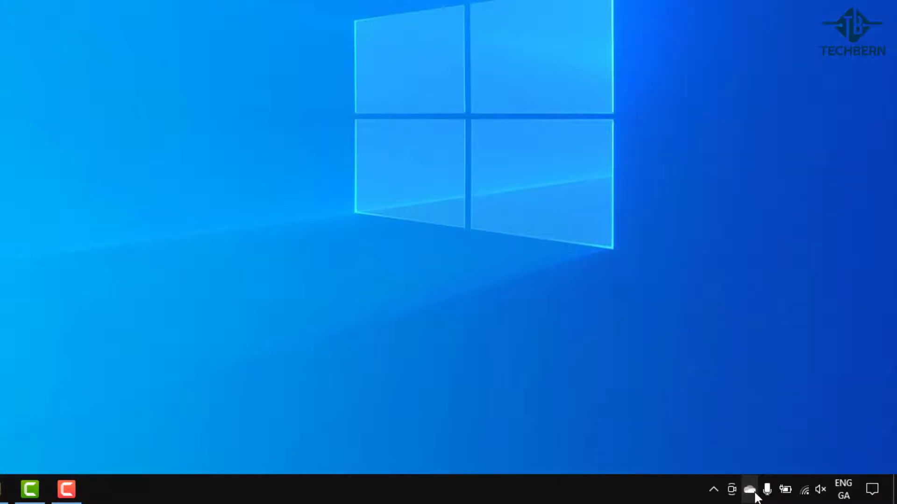
Open the OneDrive settings and unlink the account from this PC
right_click(756, 493)
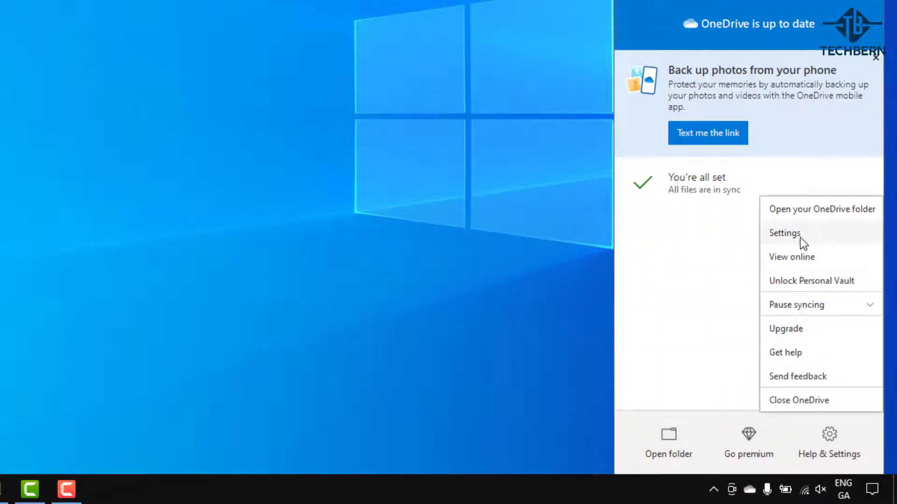
click(805, 231)
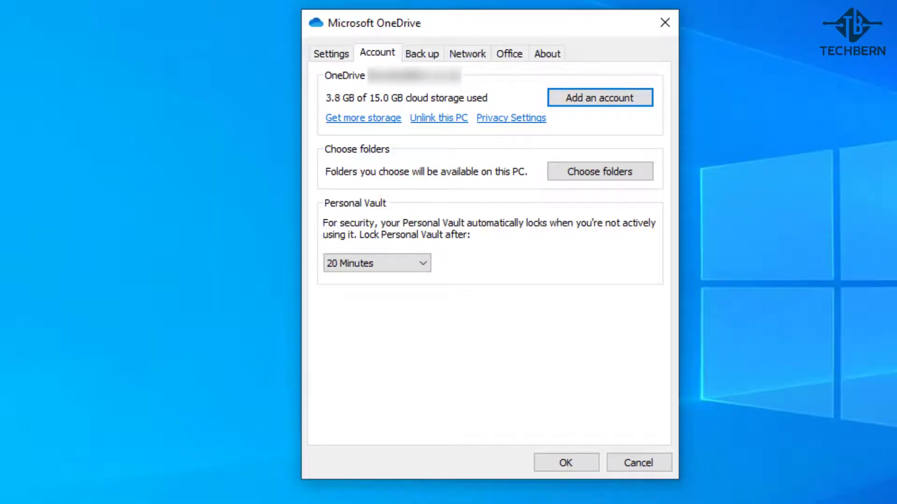
click(443, 120)
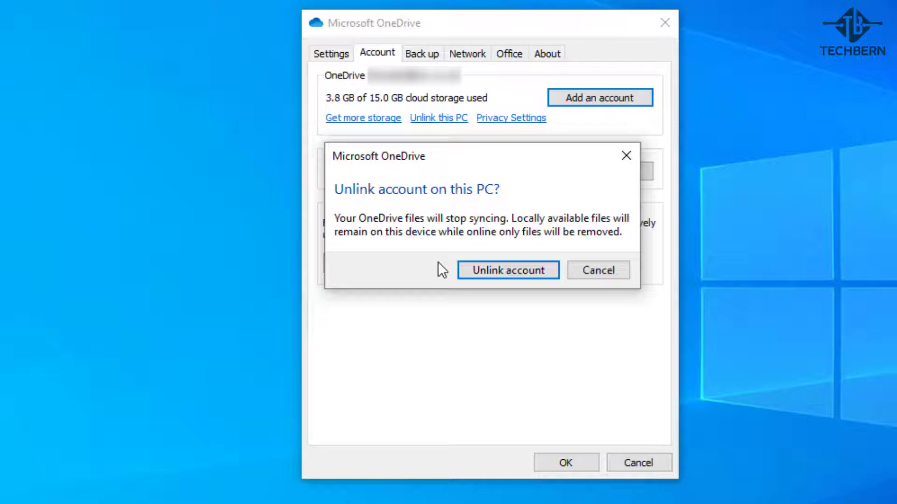
click(461, 267)
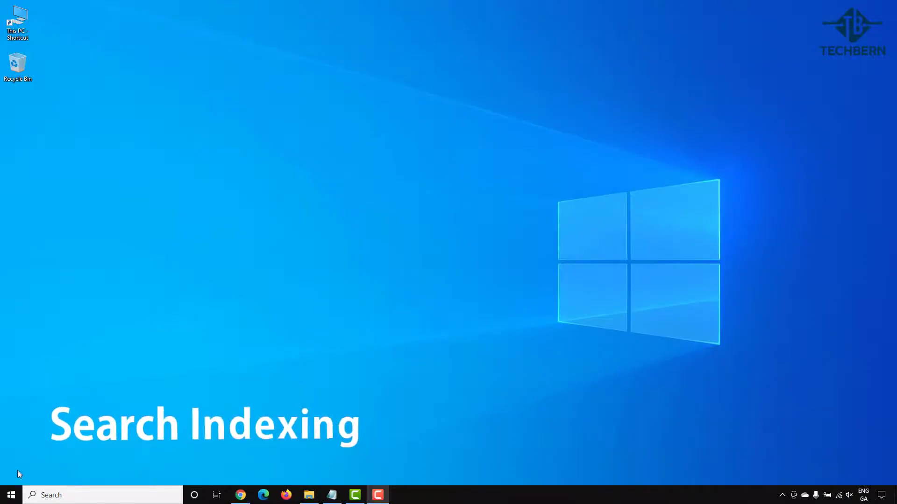
Open a File Explorer window on This PC, and search Windows for "index" to open Indexing Options
key(super+e)
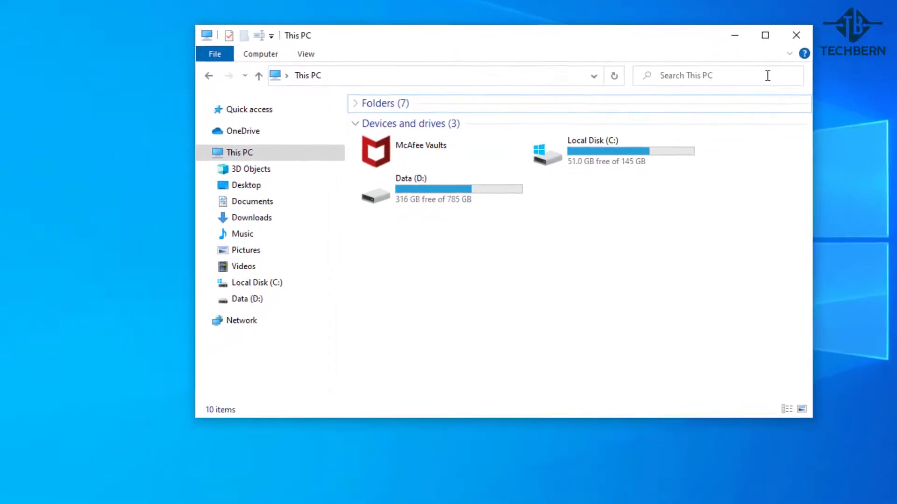
click(145, 493)
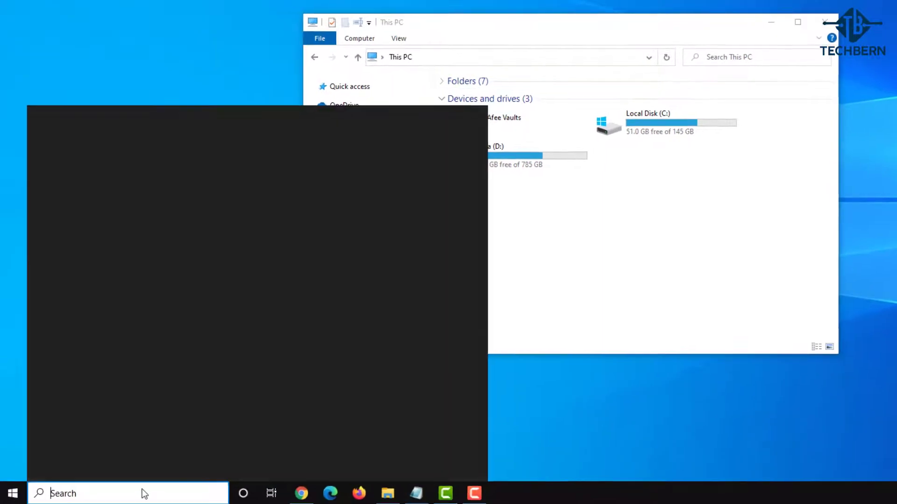
text(index)
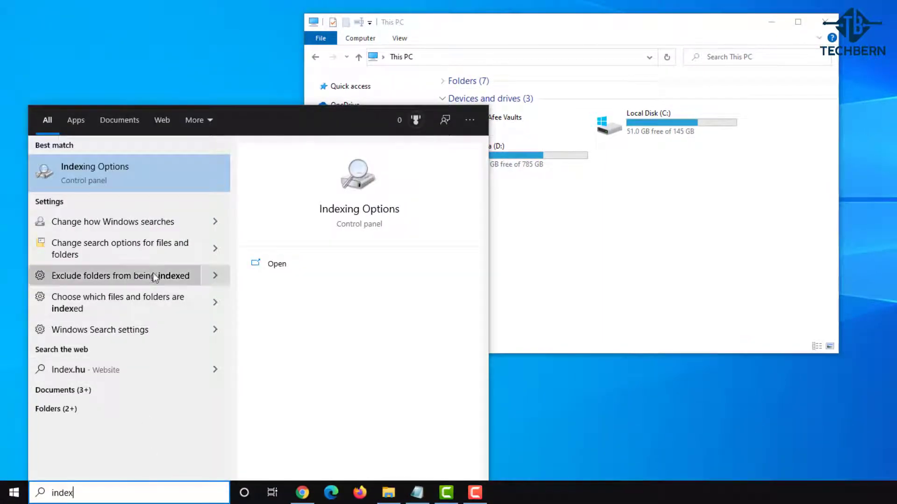
click(155, 172)
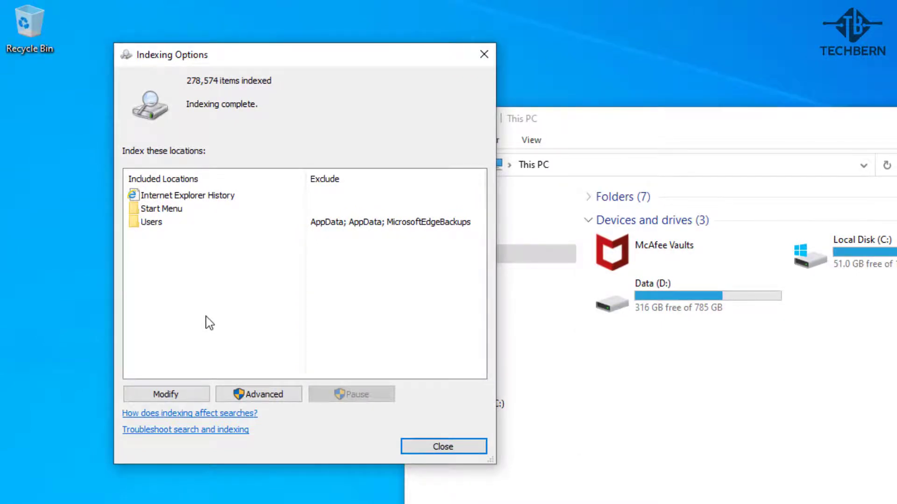
Review the indexed locations under Local Disk (C:) and its Users folder, and close Indexing Options without changing them
click(201, 394)
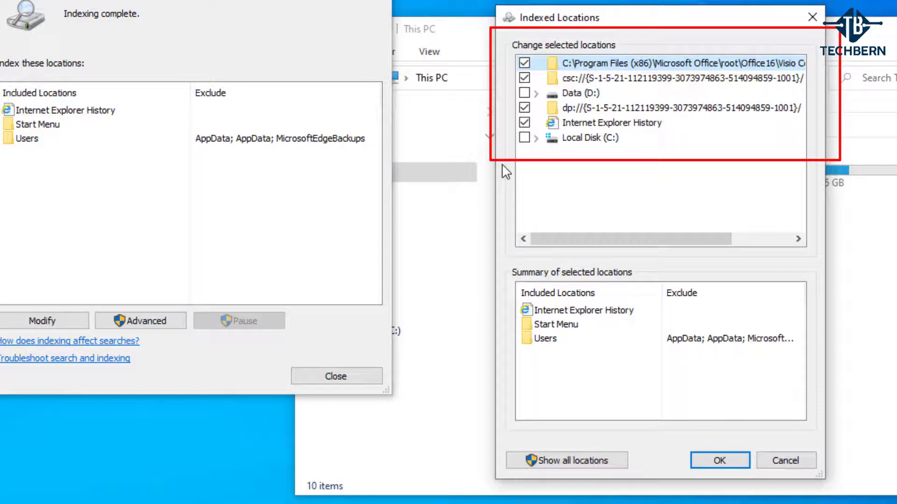
click(536, 138)
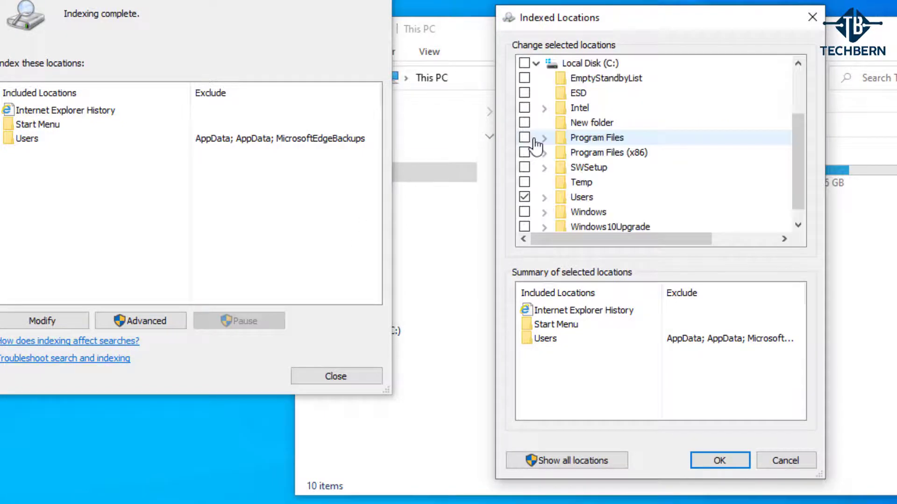
click(545, 197)
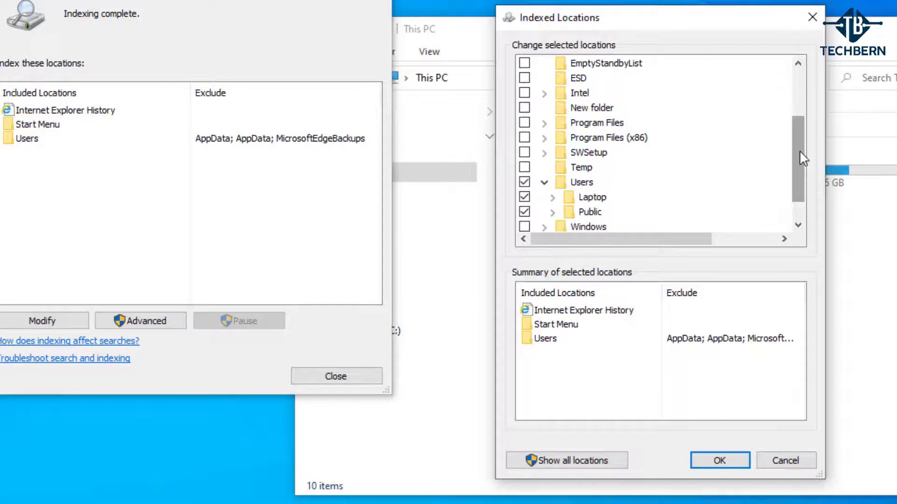
scroll(799, 150, up, 2)
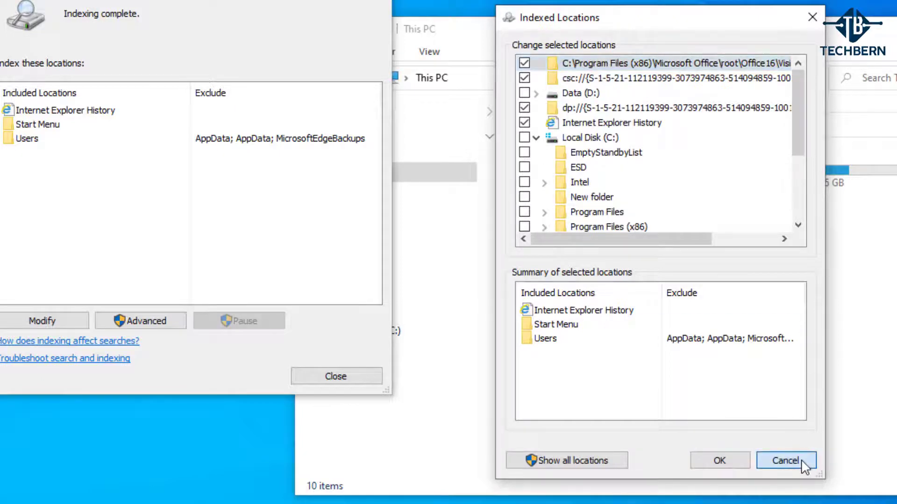
click(782, 461)
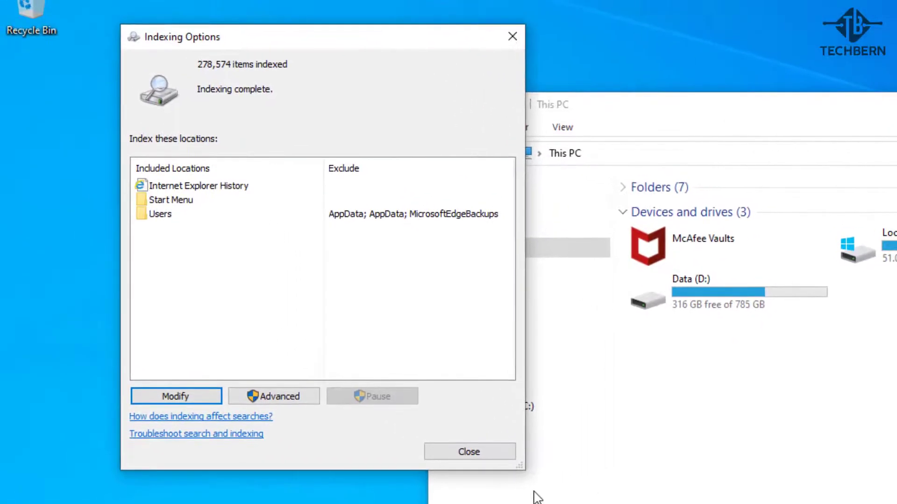
click(496, 457)
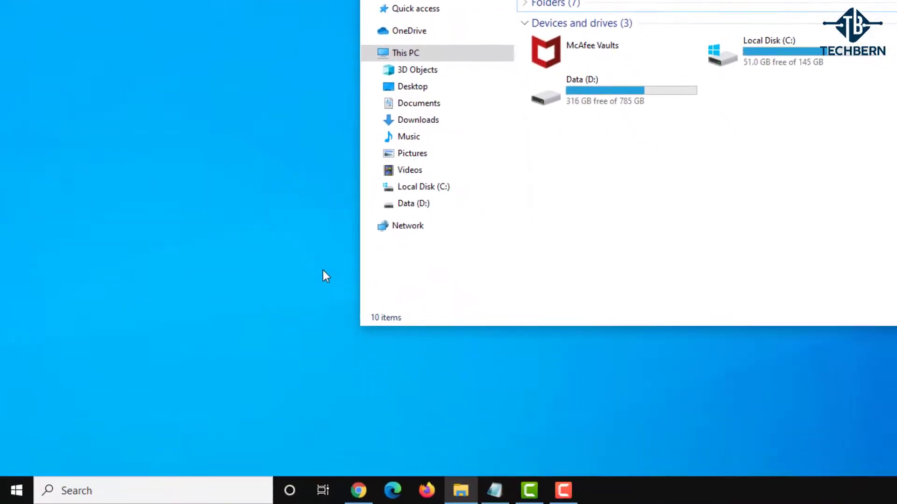
Search Windows for "services", open the Services app and show the properties of the Windows Search service
click(192, 488)
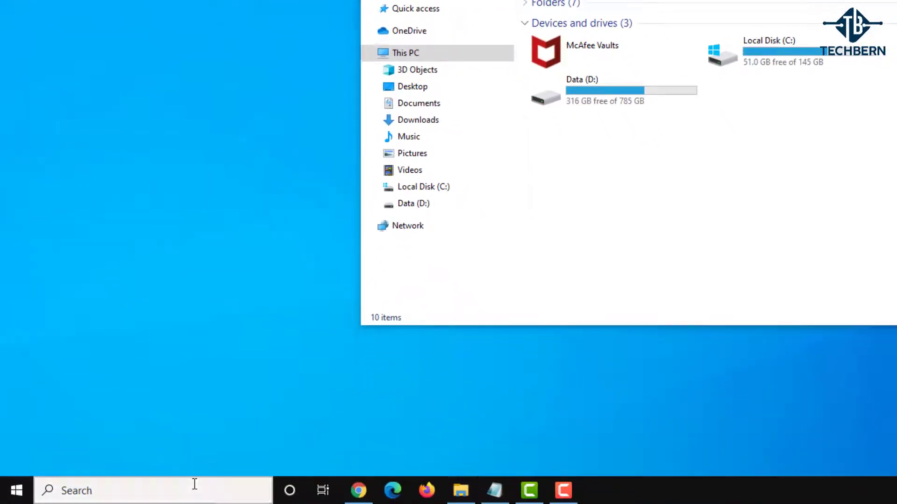
text(services)
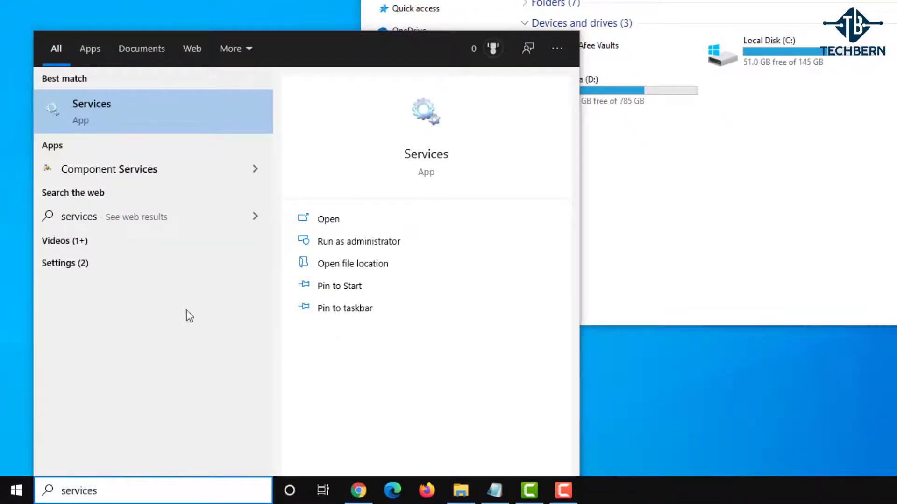
click(152, 116)
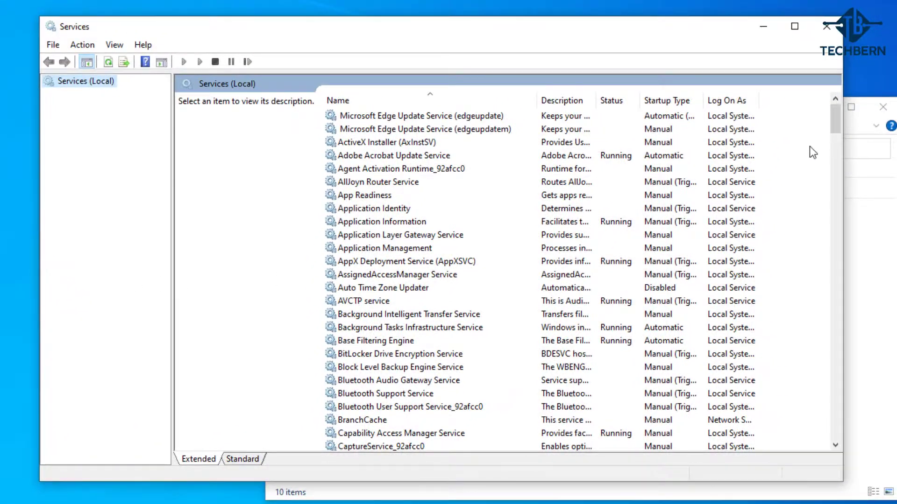
drag(836, 117, 848, 420)
click(433, 235)
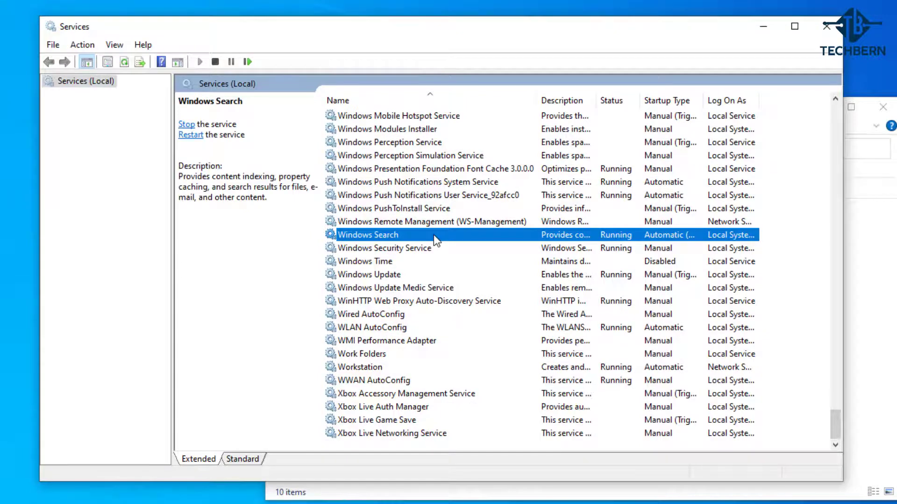
double_click(433, 235)
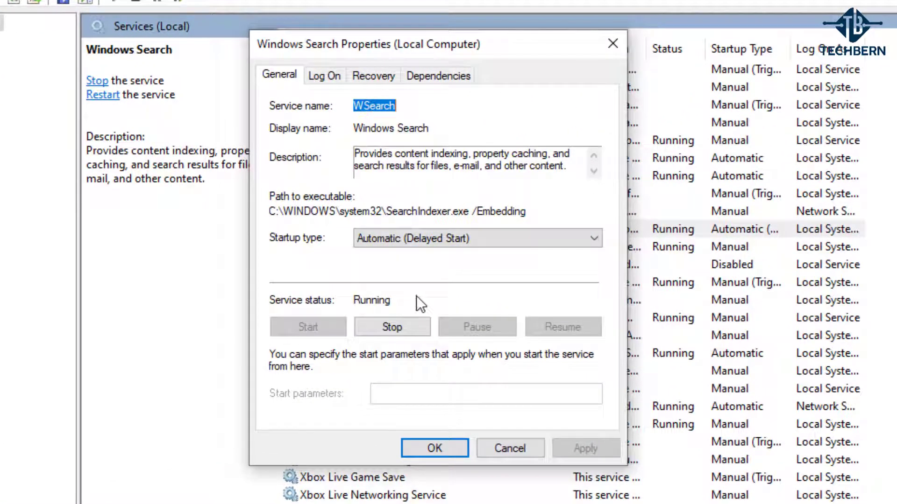
Stop the Windows Search service, set its startup type to Disabled and apply the change
click(422, 328)
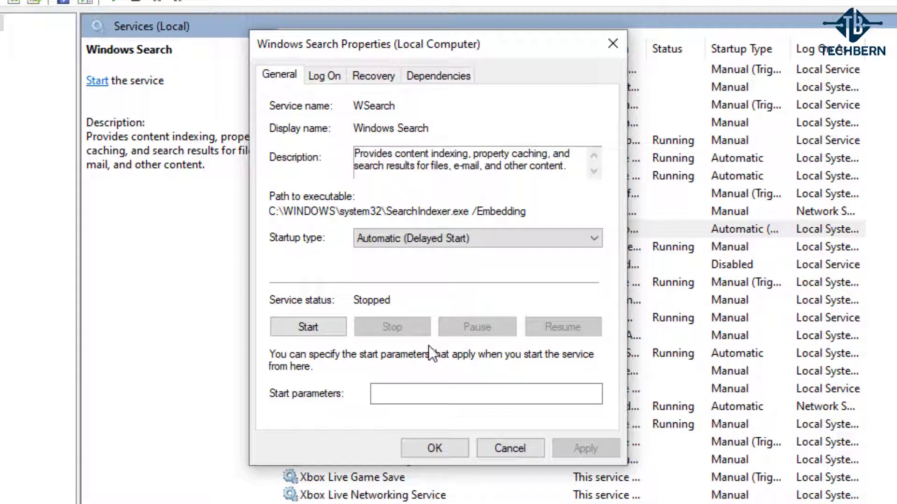
click(440, 245)
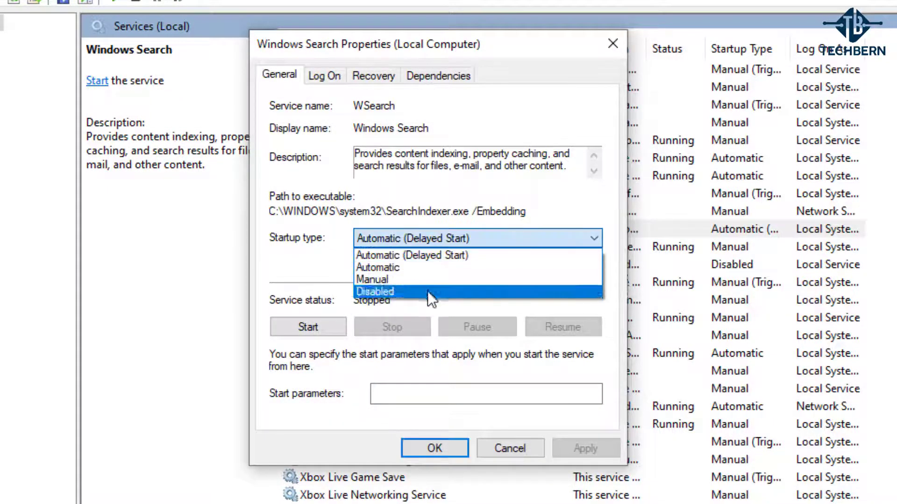
click(428, 291)
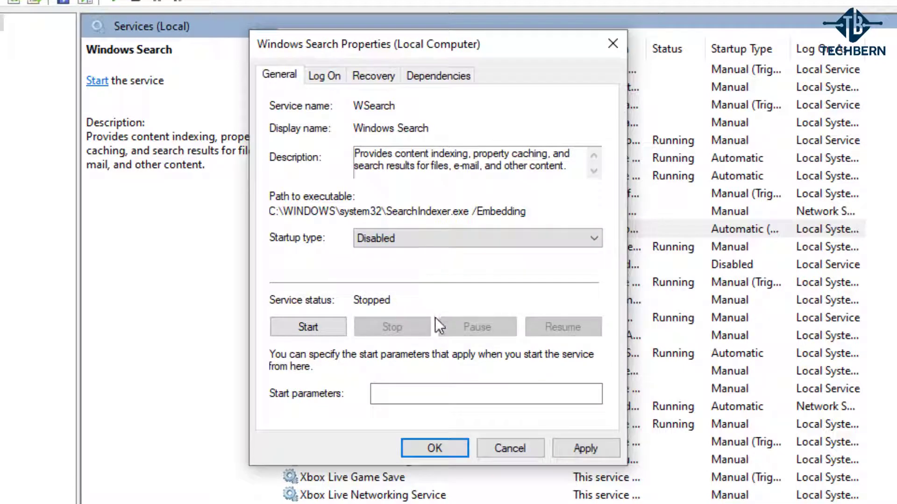
click(559, 446)
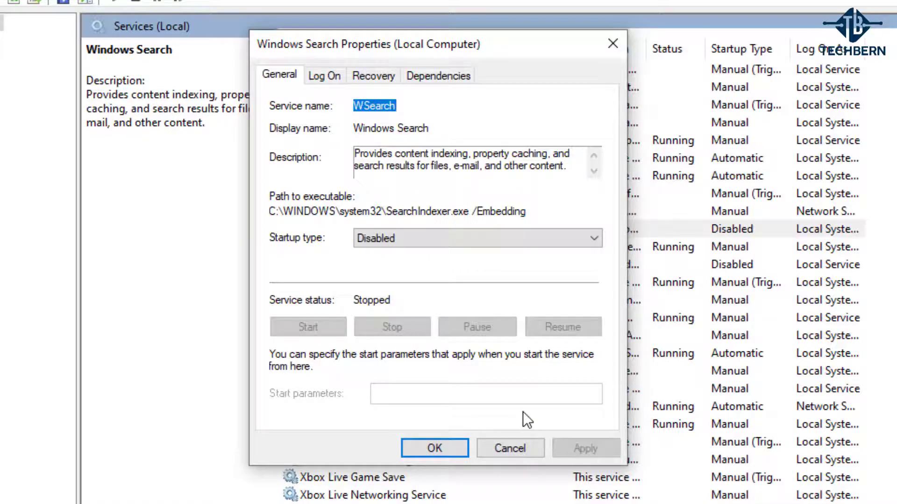
click(464, 442)
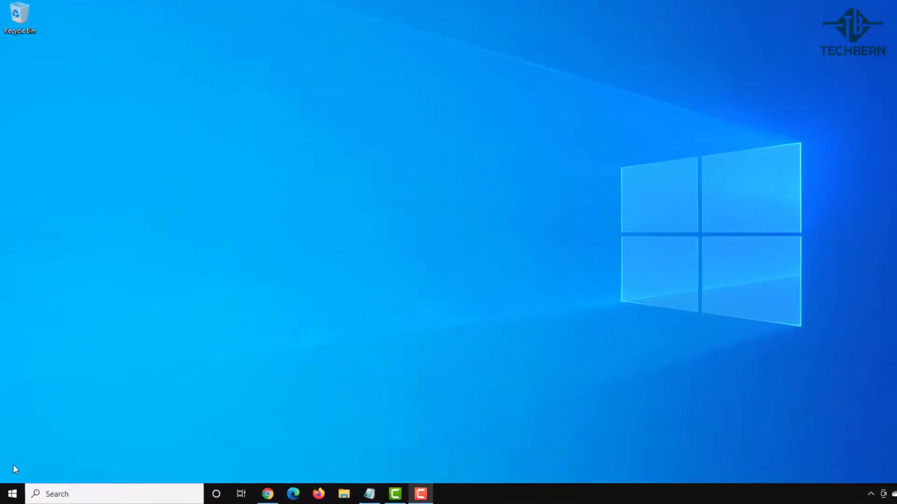
Search Windows for "defragment" and open Defragment and Optimise Drives
click(88, 499)
text(def)
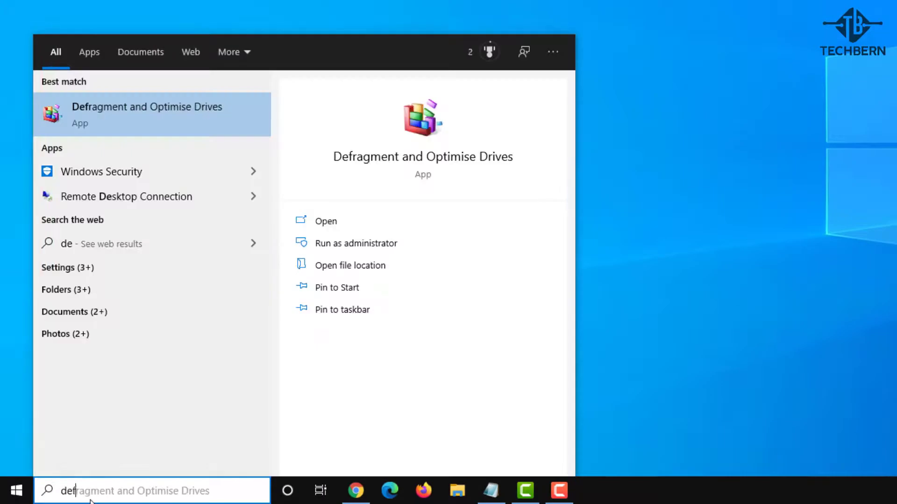
text(ragment)
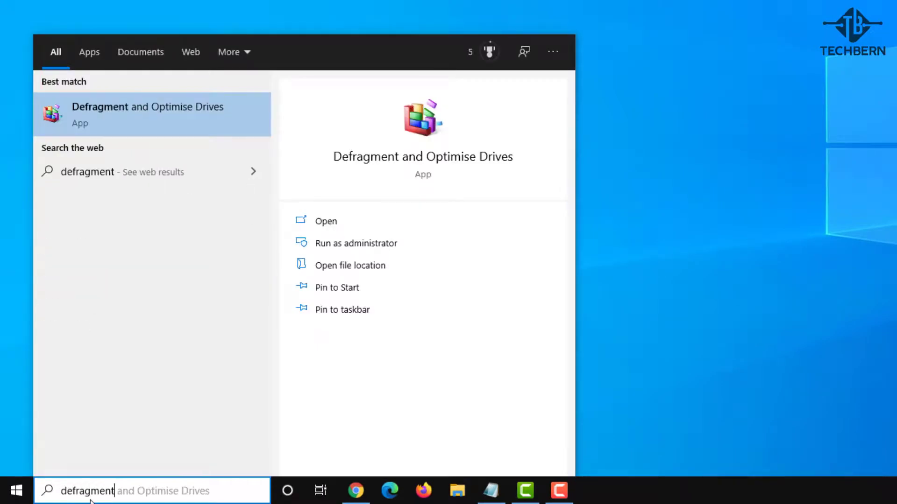
click(207, 117)
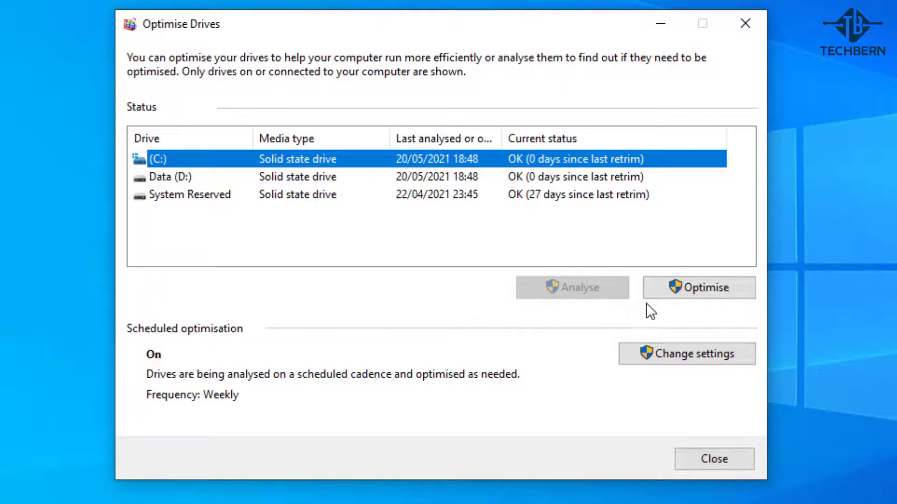
Optimise the C: drive on its own, and optimise the C: and Data (D:) drives together
click(647, 281)
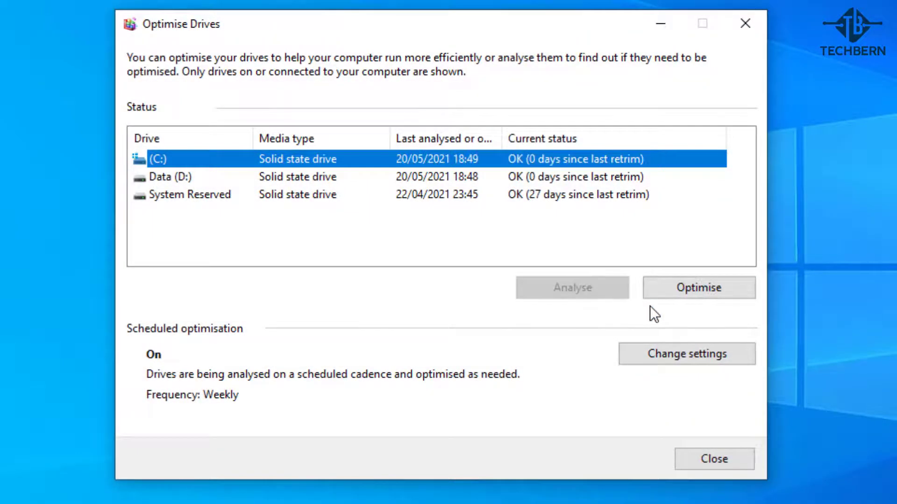
ctrl+click(492, 177)
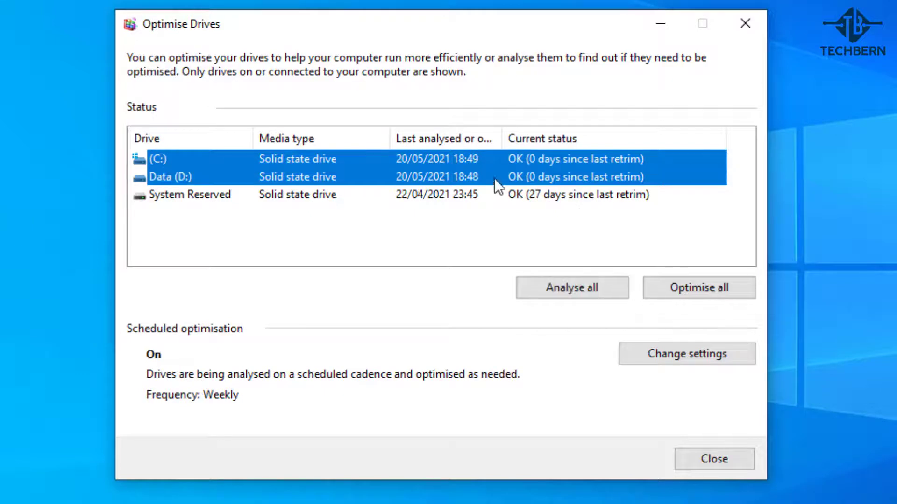
click(649, 288)
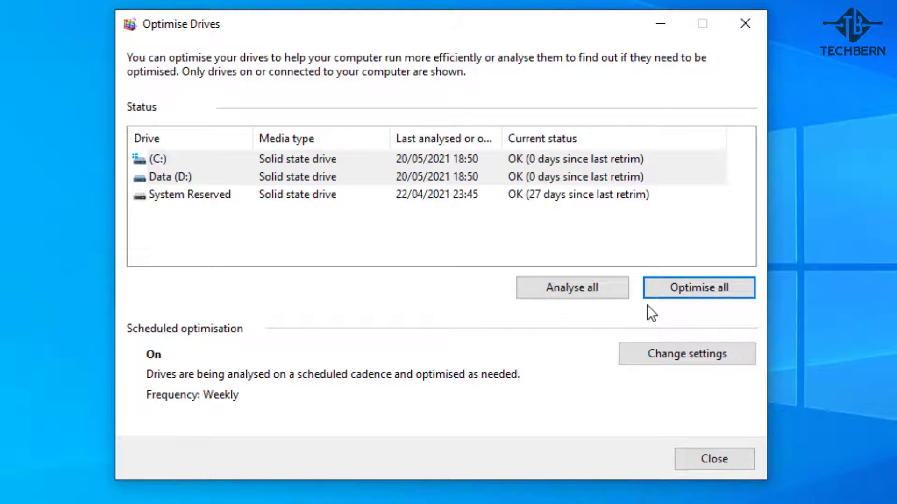
Review the scheduled optimisation settings, including the frequency choices and the selected drives, and cancel without changing them
click(634, 346)
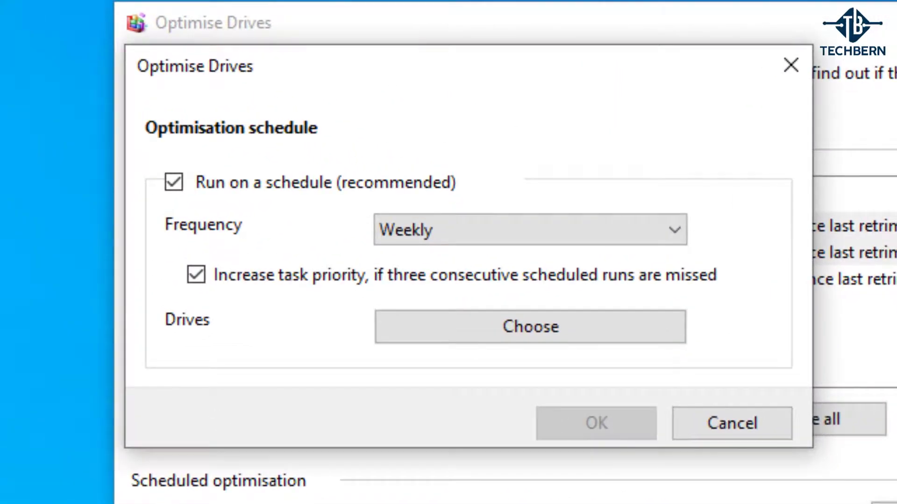
click(684, 220)
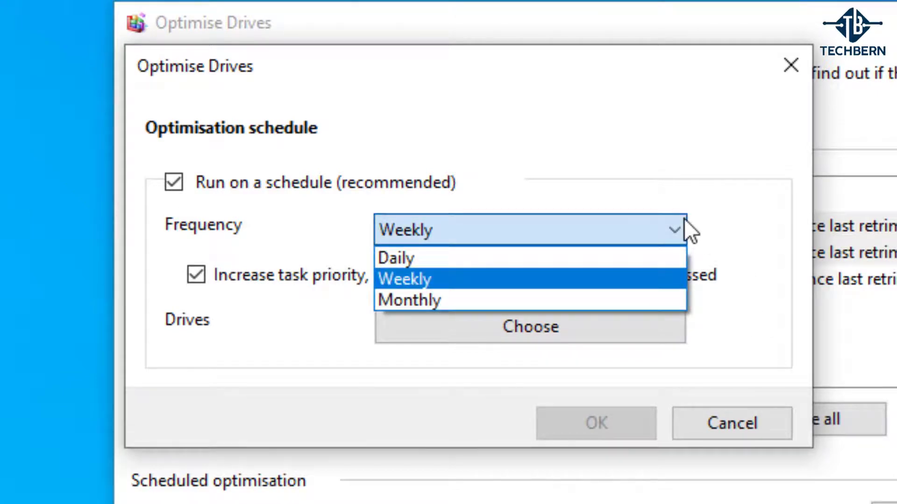
click(684, 218)
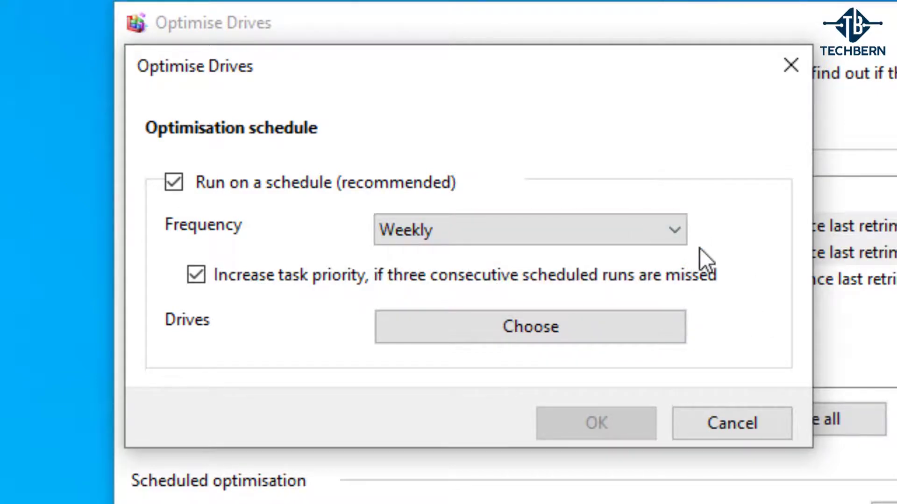
click(682, 320)
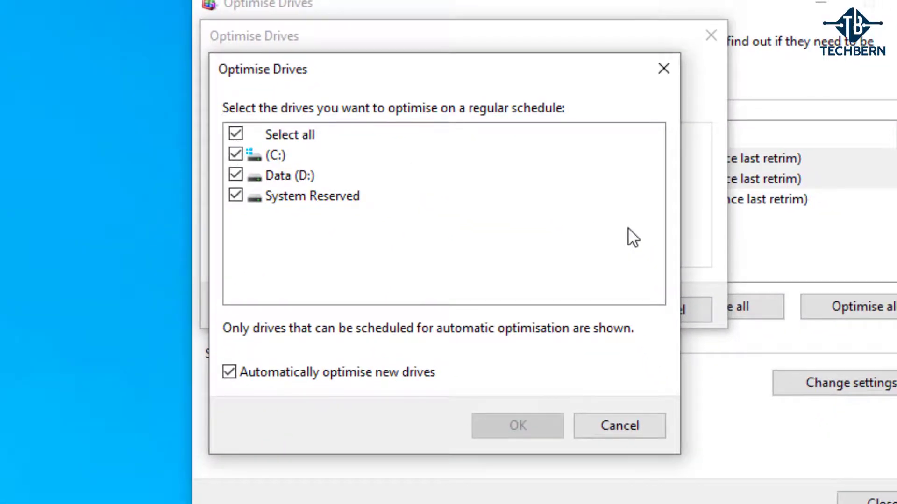
click(643, 422)
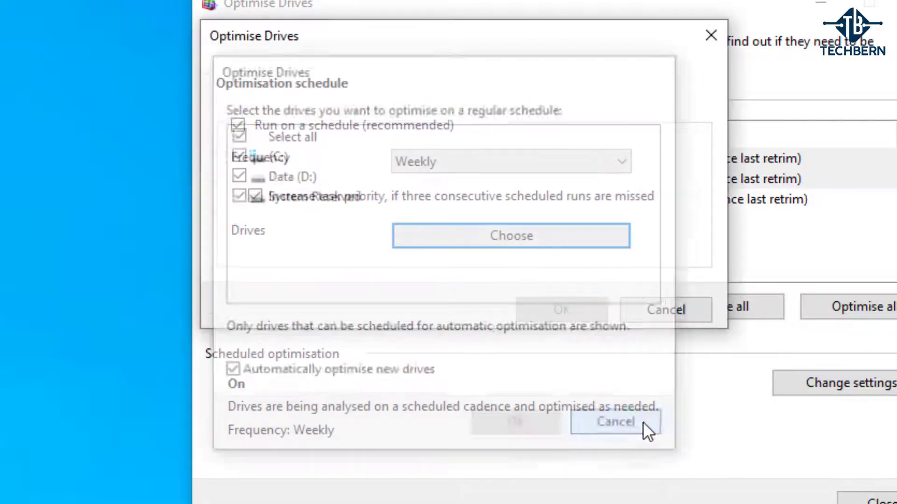
click(643, 314)
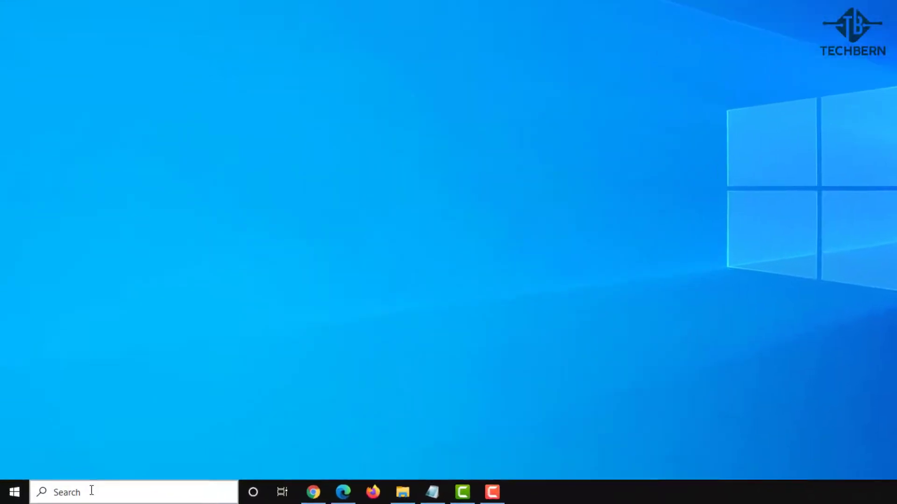
Search Windows for "defender", open Windows Security and go to Virus & threat protection
click(92, 490)
text(defender)
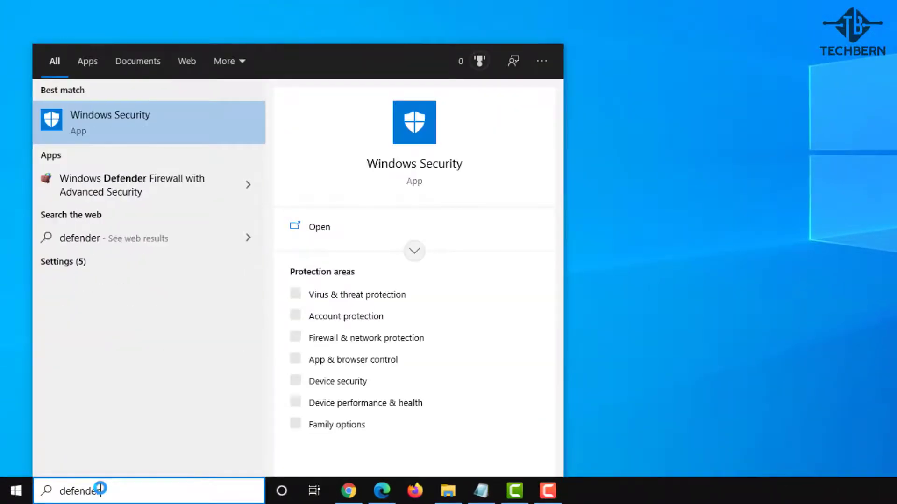
click(123, 131)
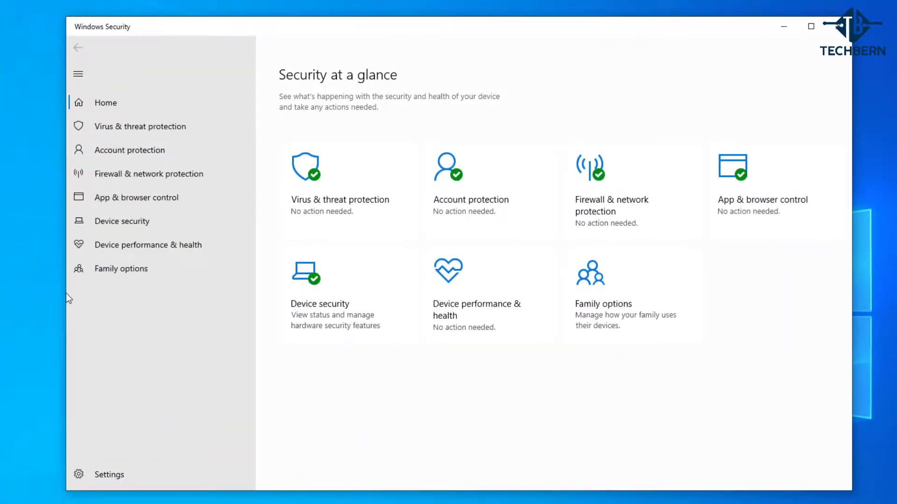
click(329, 198)
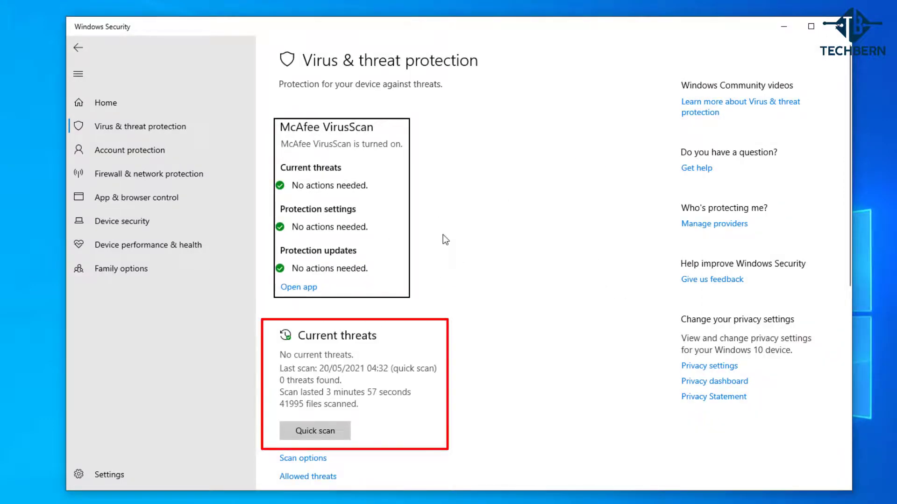
Look at the available Defender scan options, go back, and open McAfee to scan for viruses
click(320, 458)
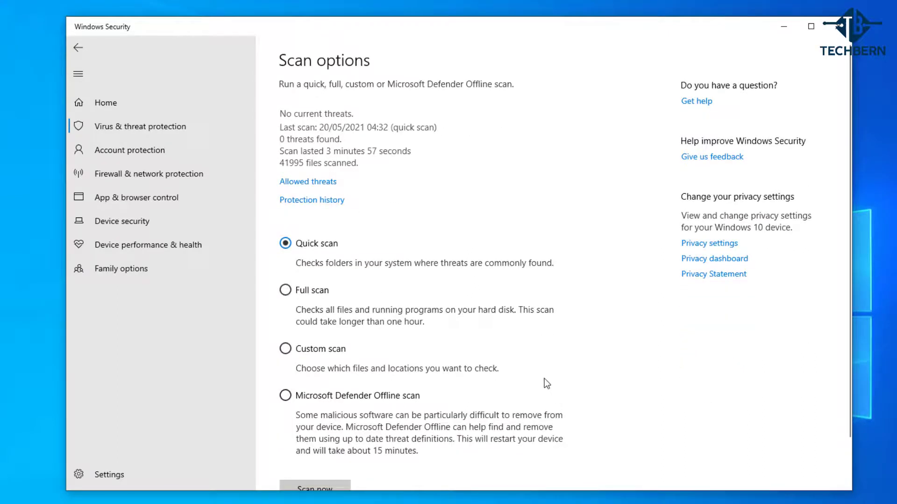
click(83, 48)
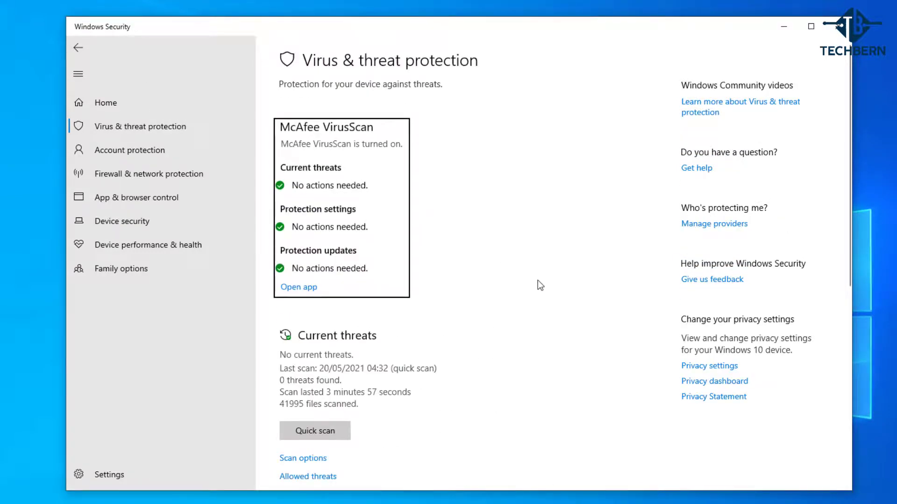
click(311, 287)
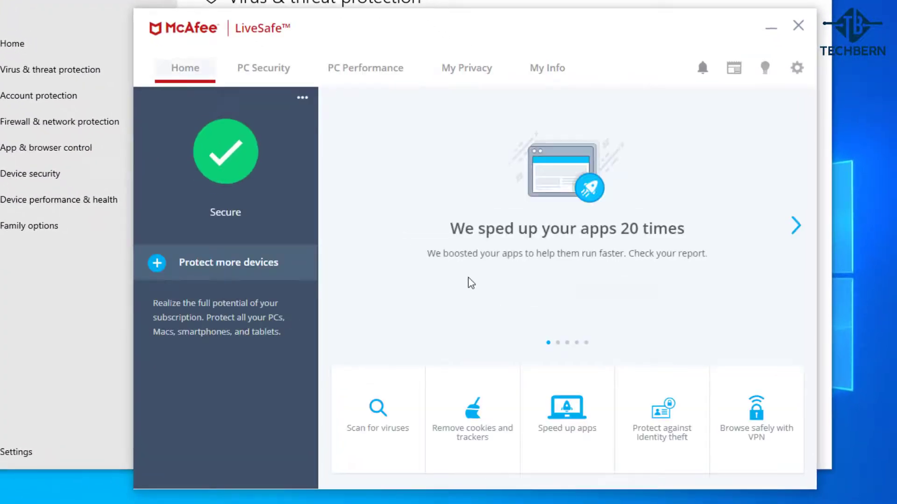
click(374, 413)
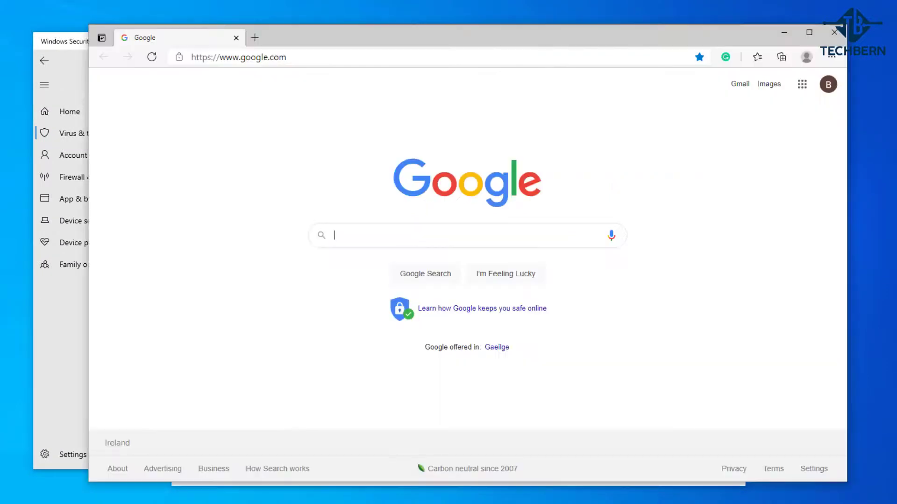
Search Google for "malwarebytes", open the official Malwarebytes website result, and start a scan in the Malwarebytes app
text(malware)
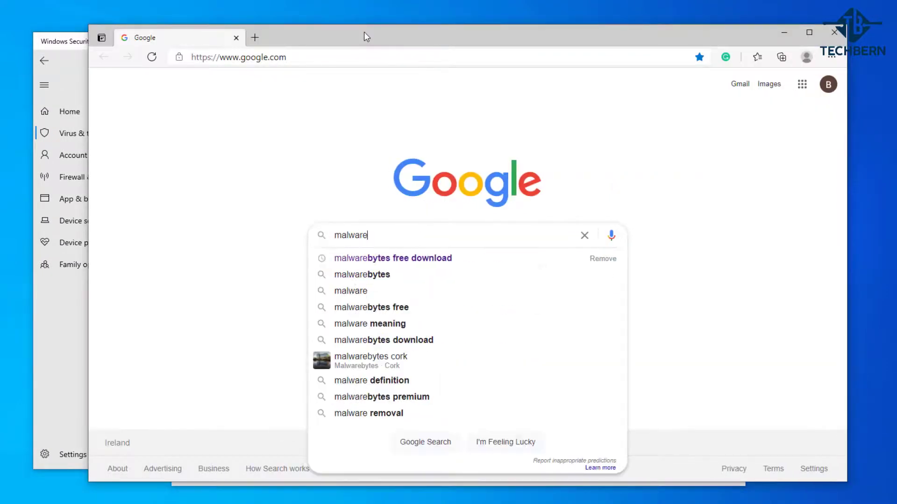
text(bytes)
key(Return)
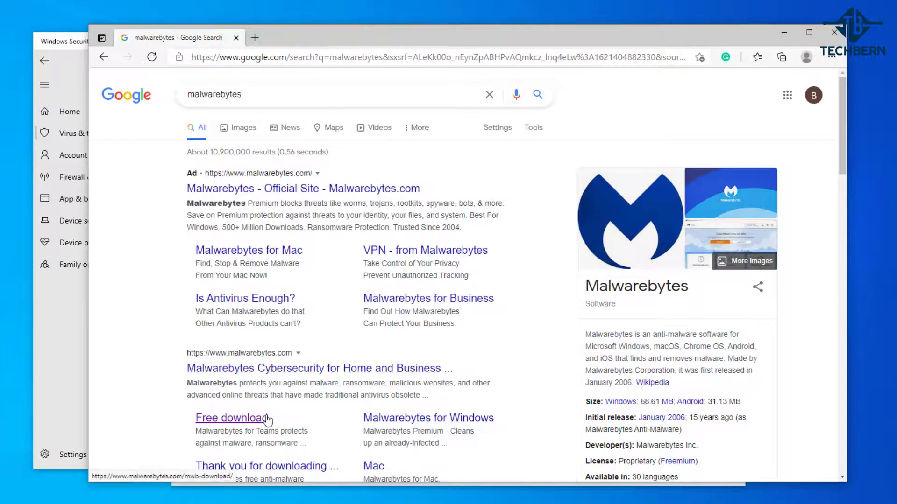
click(273, 369)
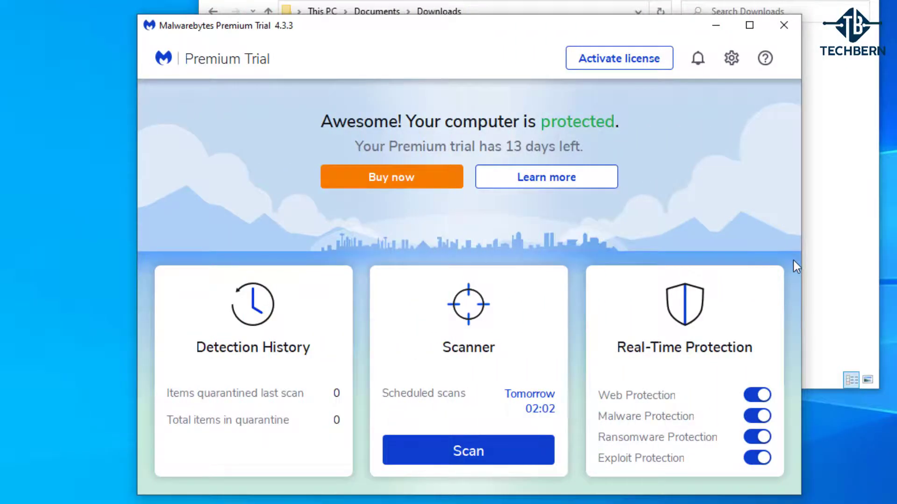
click(526, 449)
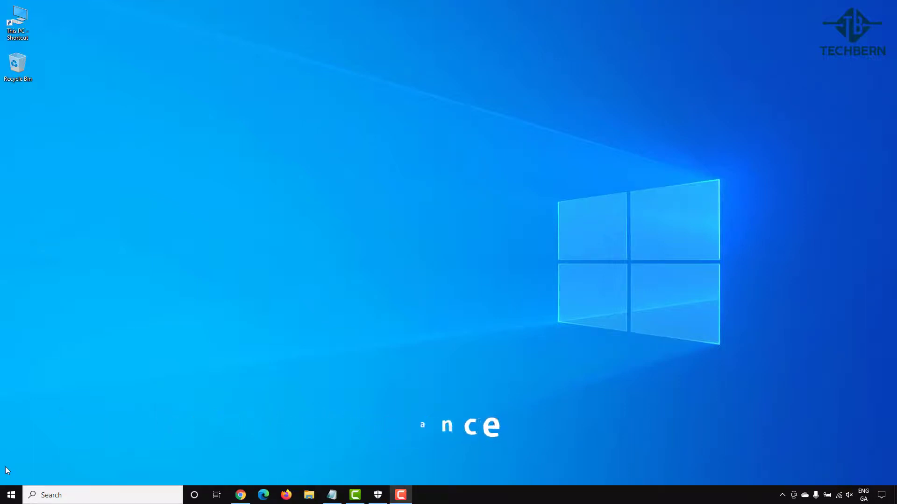
Search Windows for "control panel", open Security and Maintenance in it and expand the Maintenance section
click(47, 496)
text(cont)
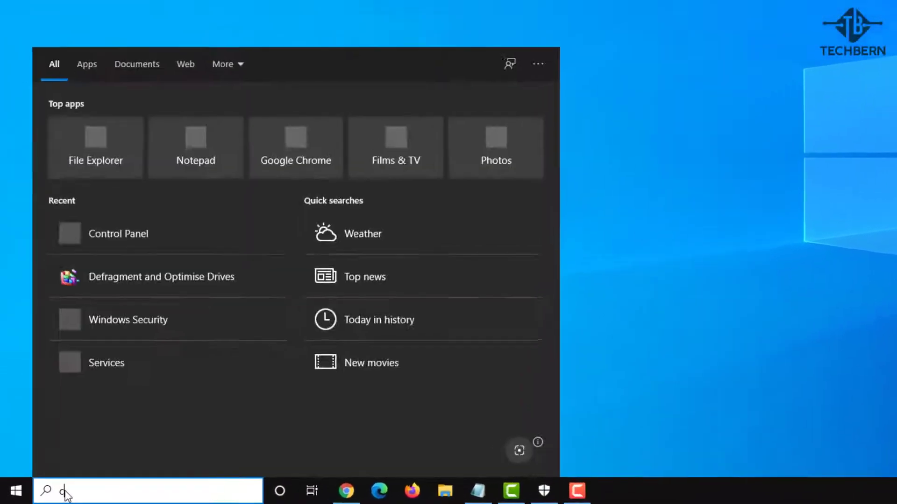
text(rol panel)
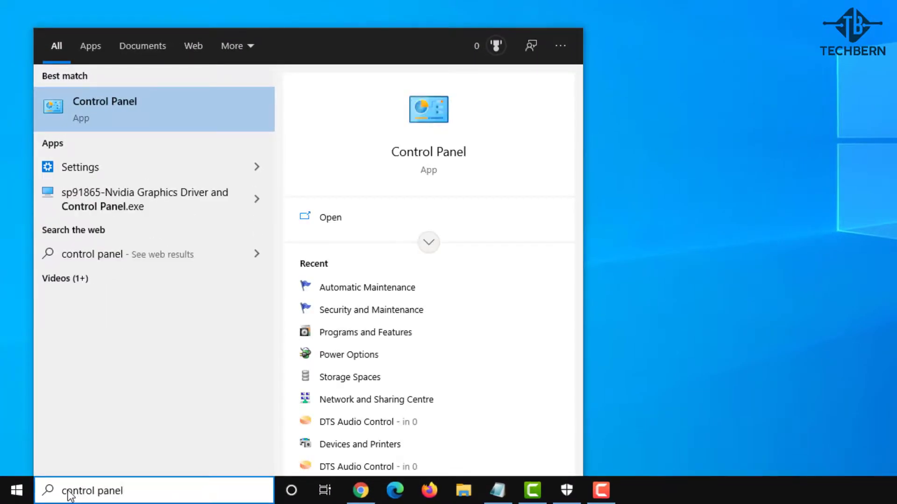
click(211, 111)
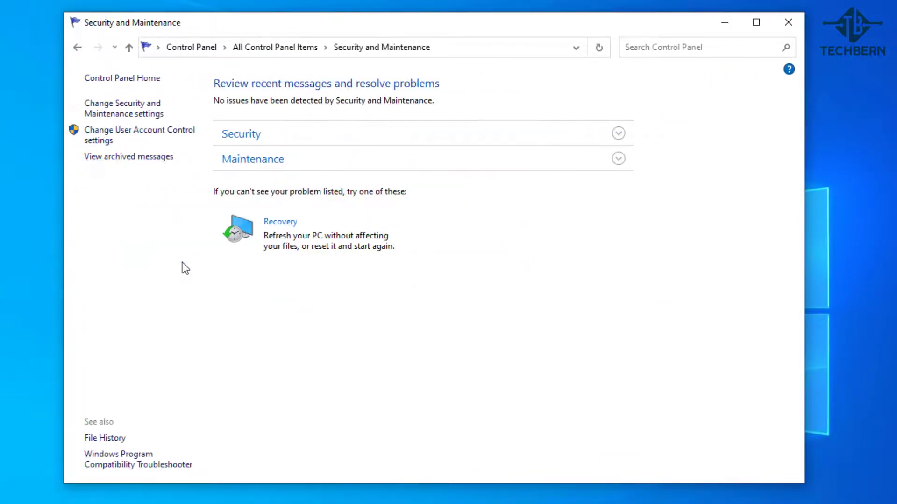
click(627, 158)
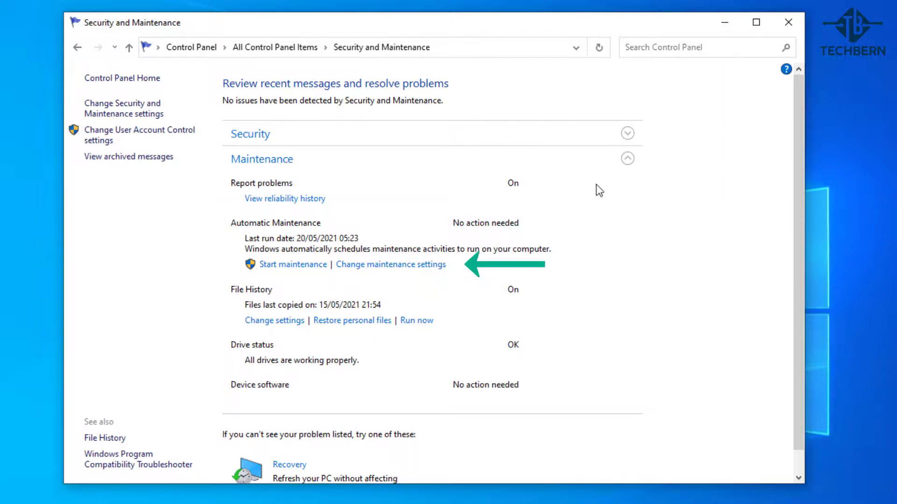
In the Automatic Maintenance settings, allow scheduled maintenance to wake the computer, disallow it again and return to Security and Maintenance
click(442, 264)
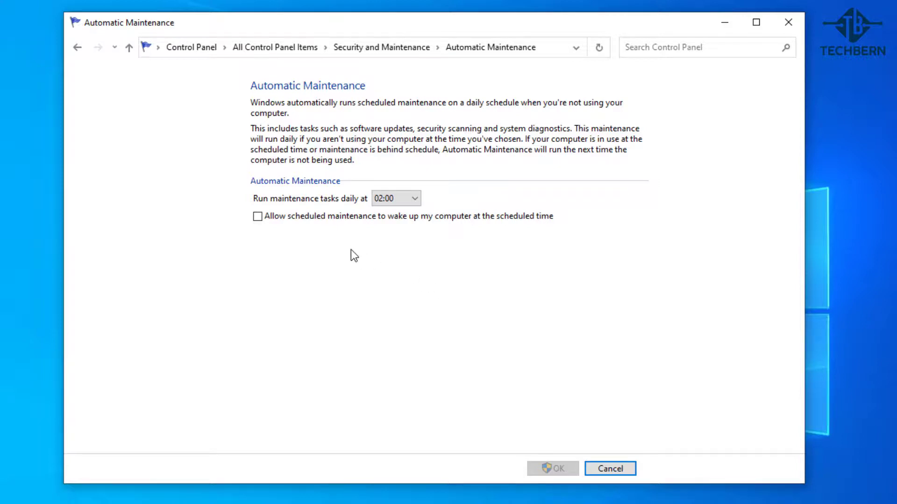
click(257, 217)
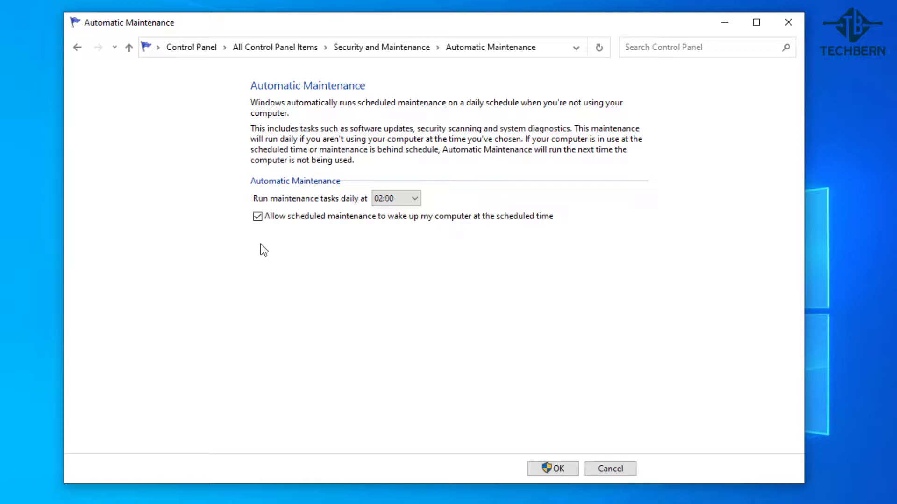
click(257, 216)
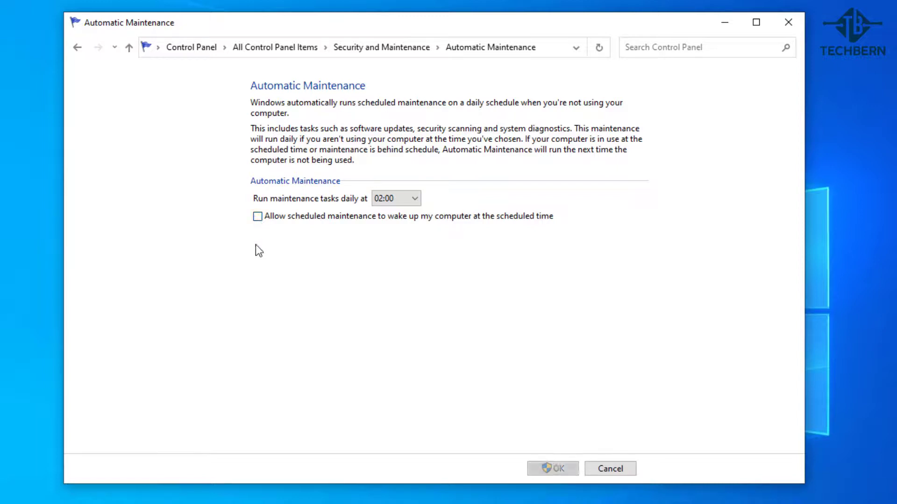
click(78, 47)
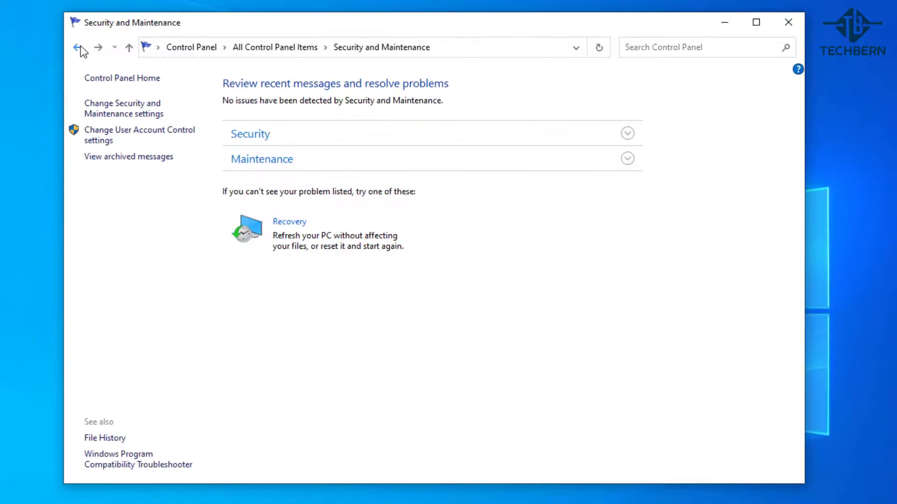
Expand the Maintenance section again and start automatic maintenance manually
click(628, 160)
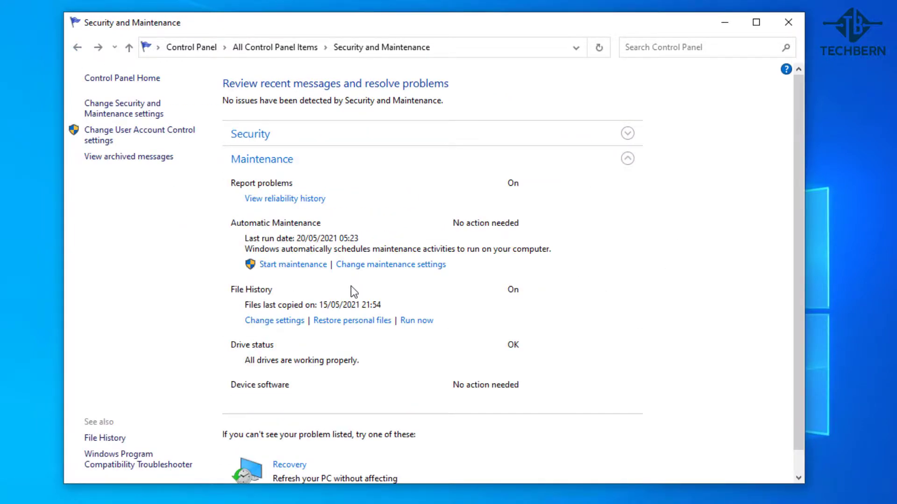
click(295, 265)
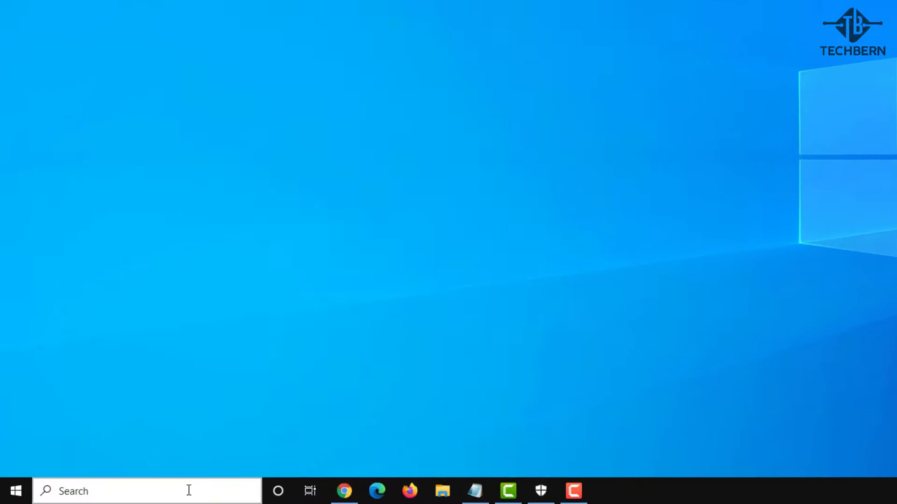
Search Windows for "sysdm.cpl" and open System Properties
click(188, 490)
text(sysdm.c)
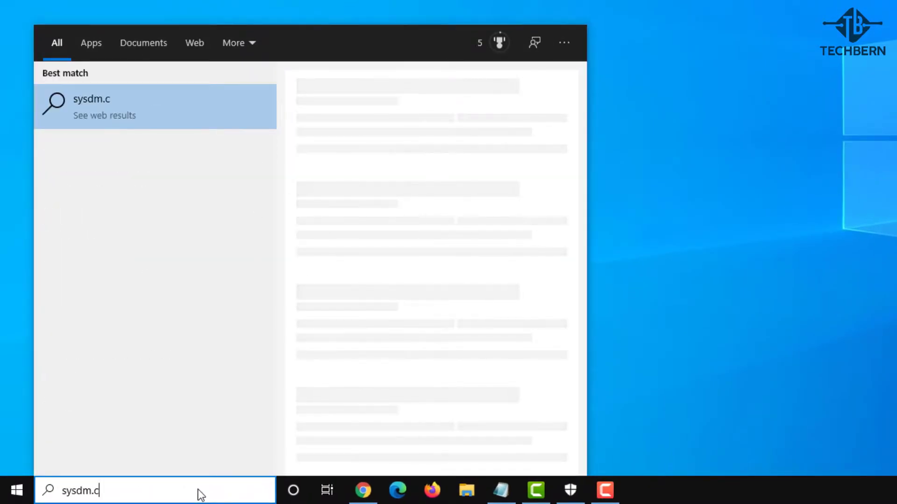
text(pl)
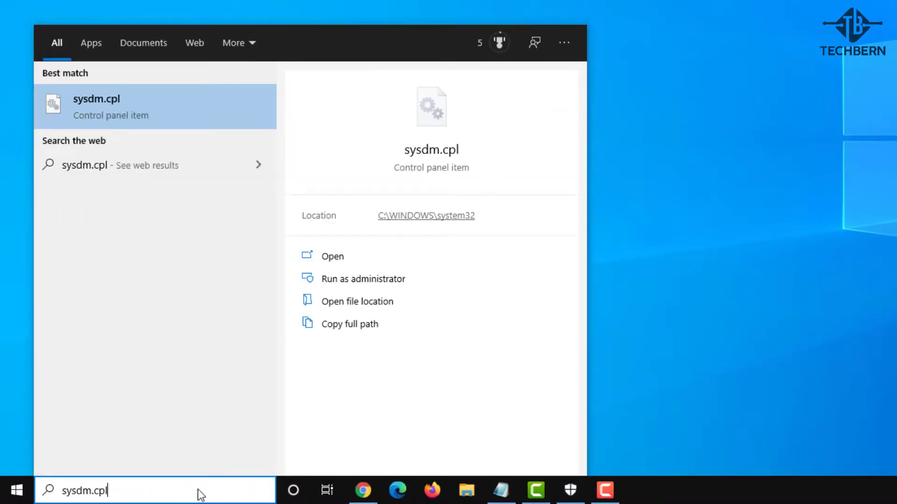
key(Return)
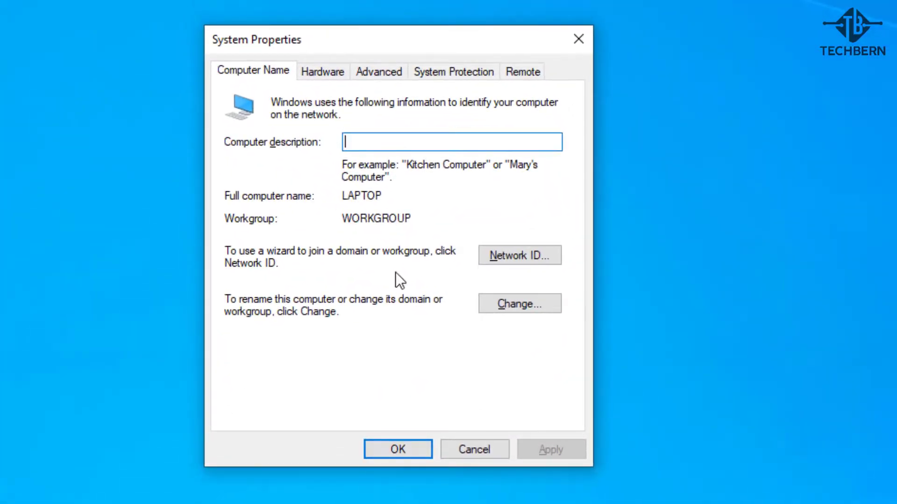
Open the advanced Performance settings, set the visual effects to Adjust for best performance and confirm
click(400, 75)
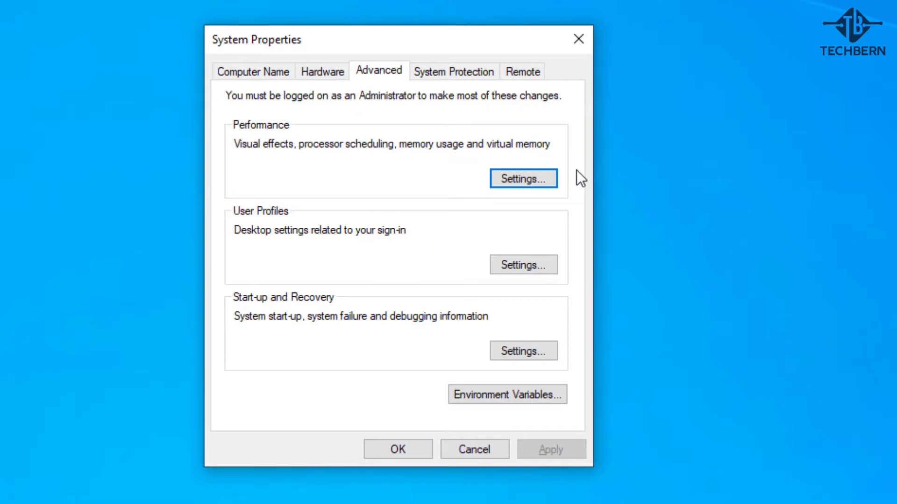
click(554, 177)
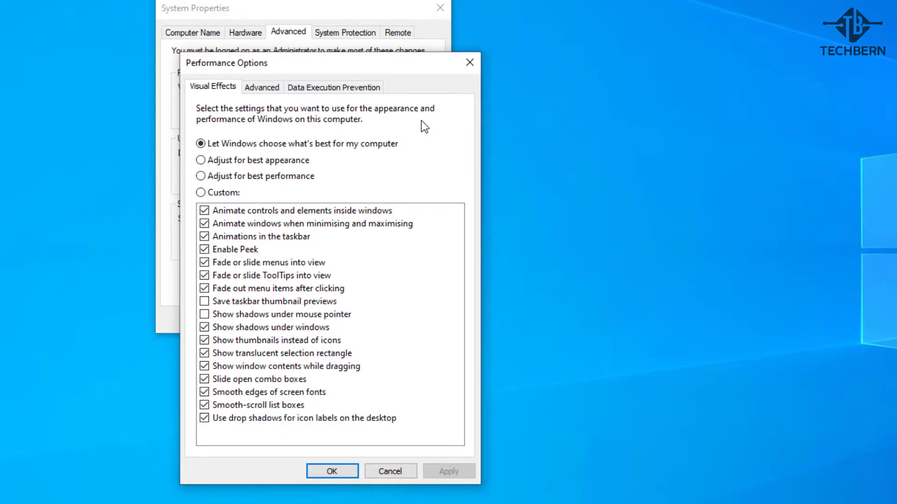
click(311, 176)
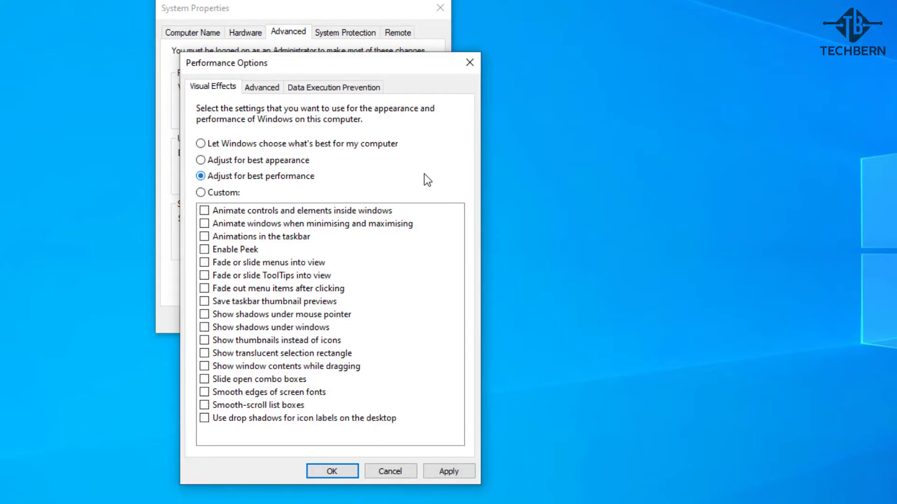
click(341, 469)
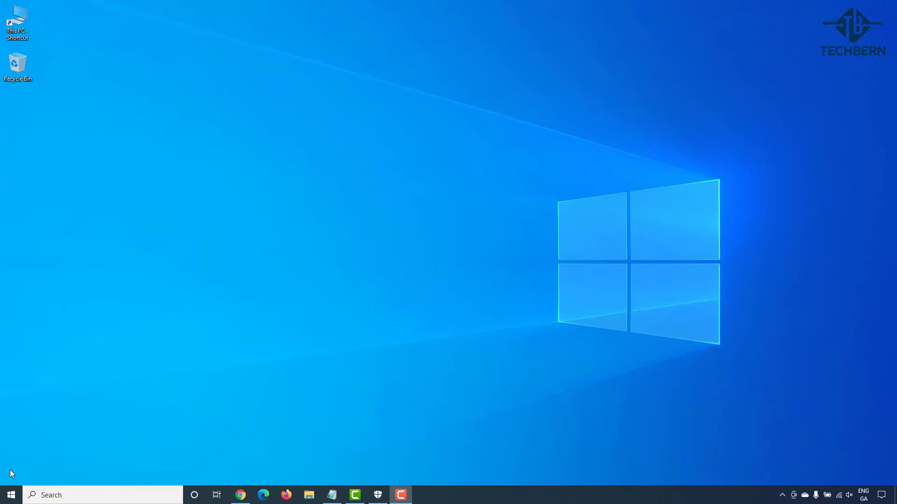
Open the Windows Settings, go to the Personalisation colours and turn off Transparency effects
click(11, 494)
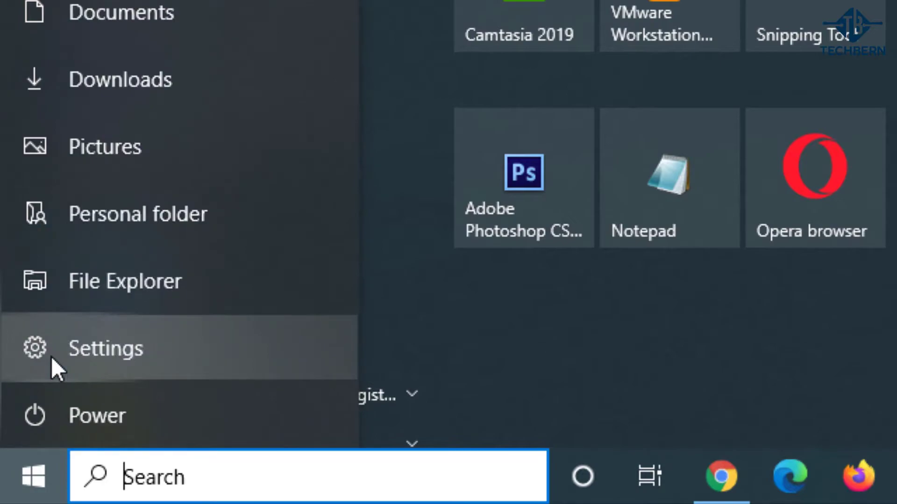
click(51, 357)
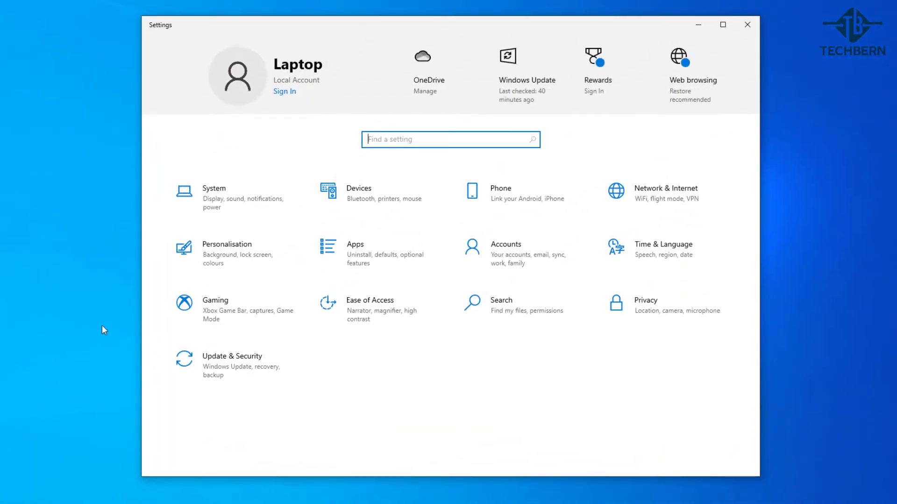
click(186, 260)
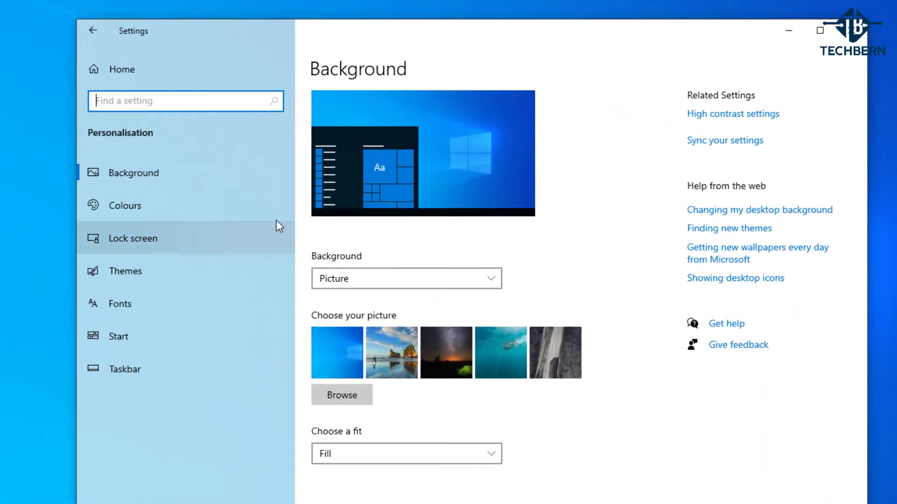
click(275, 205)
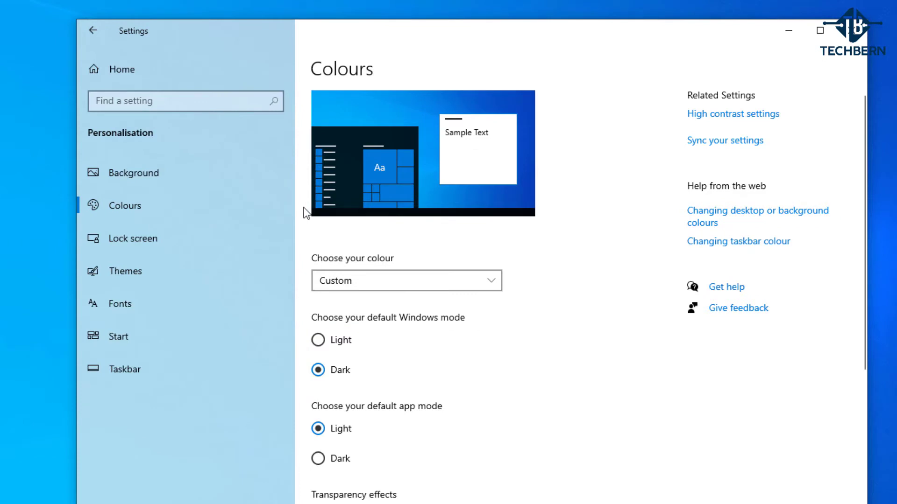
scroll(306, 213, down, 3)
scroll(306, 213, down, 2)
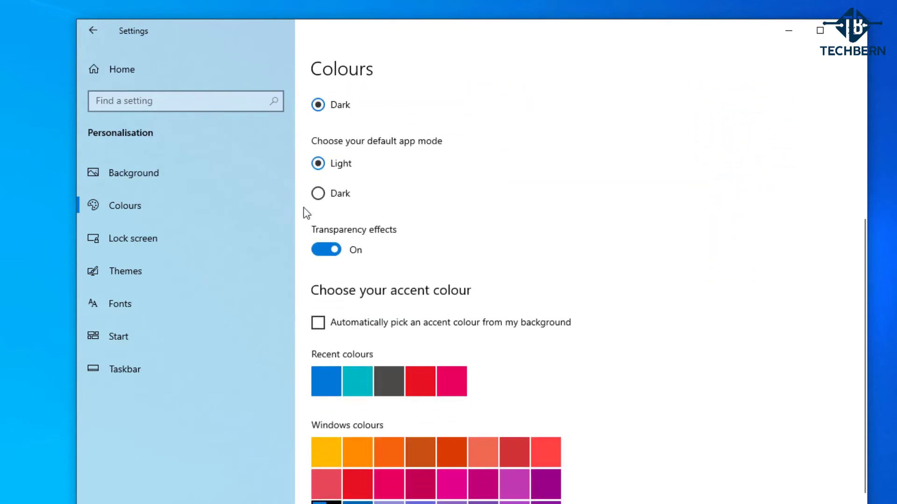
click(329, 250)
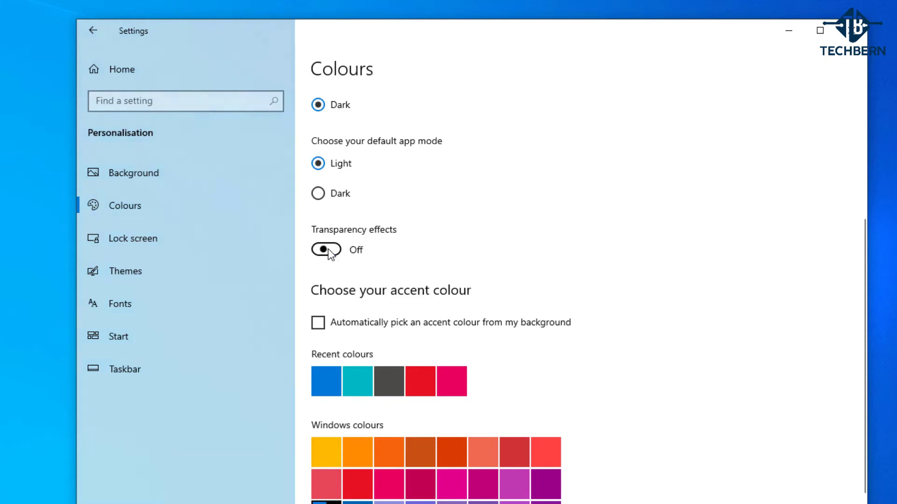